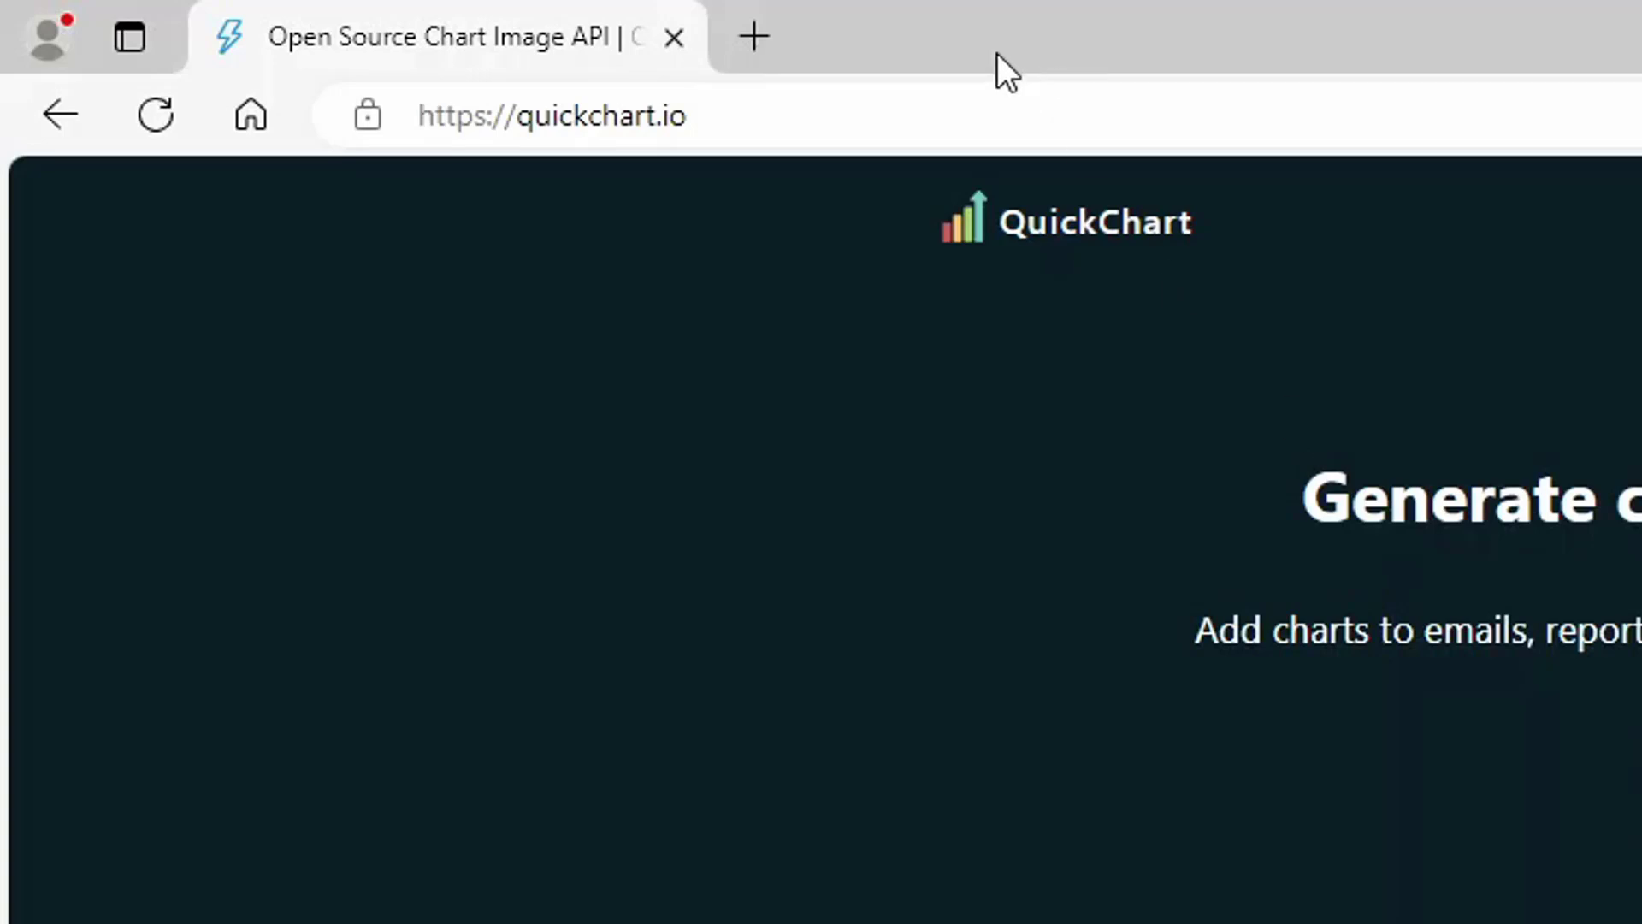
pyautogui.click(961, 128)
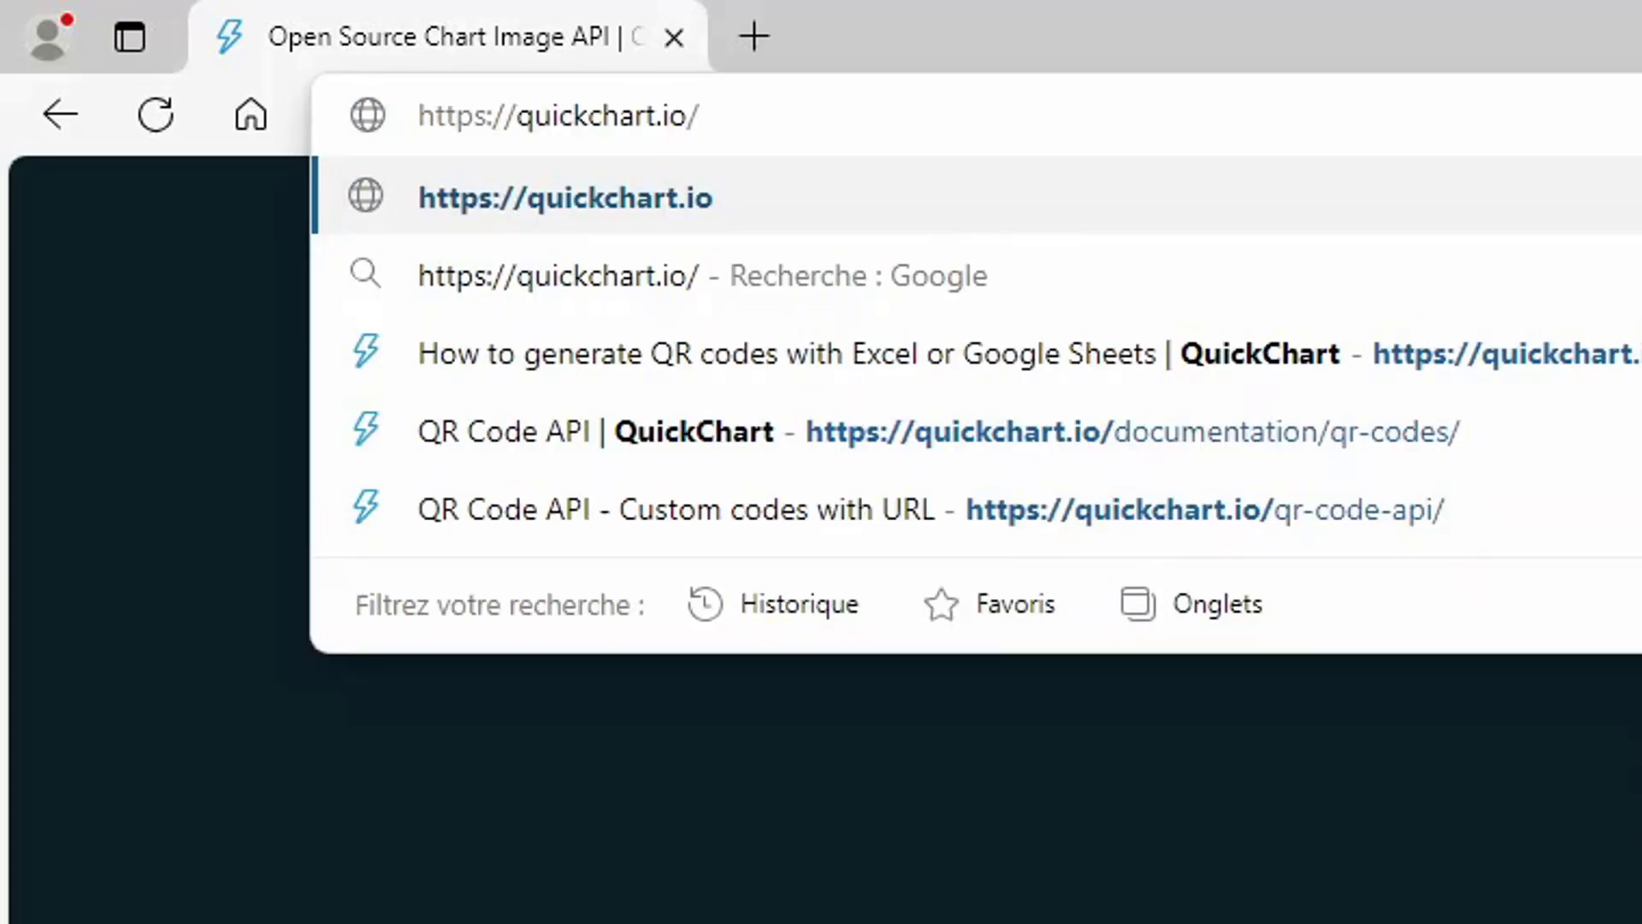
pyautogui.write('qr?')
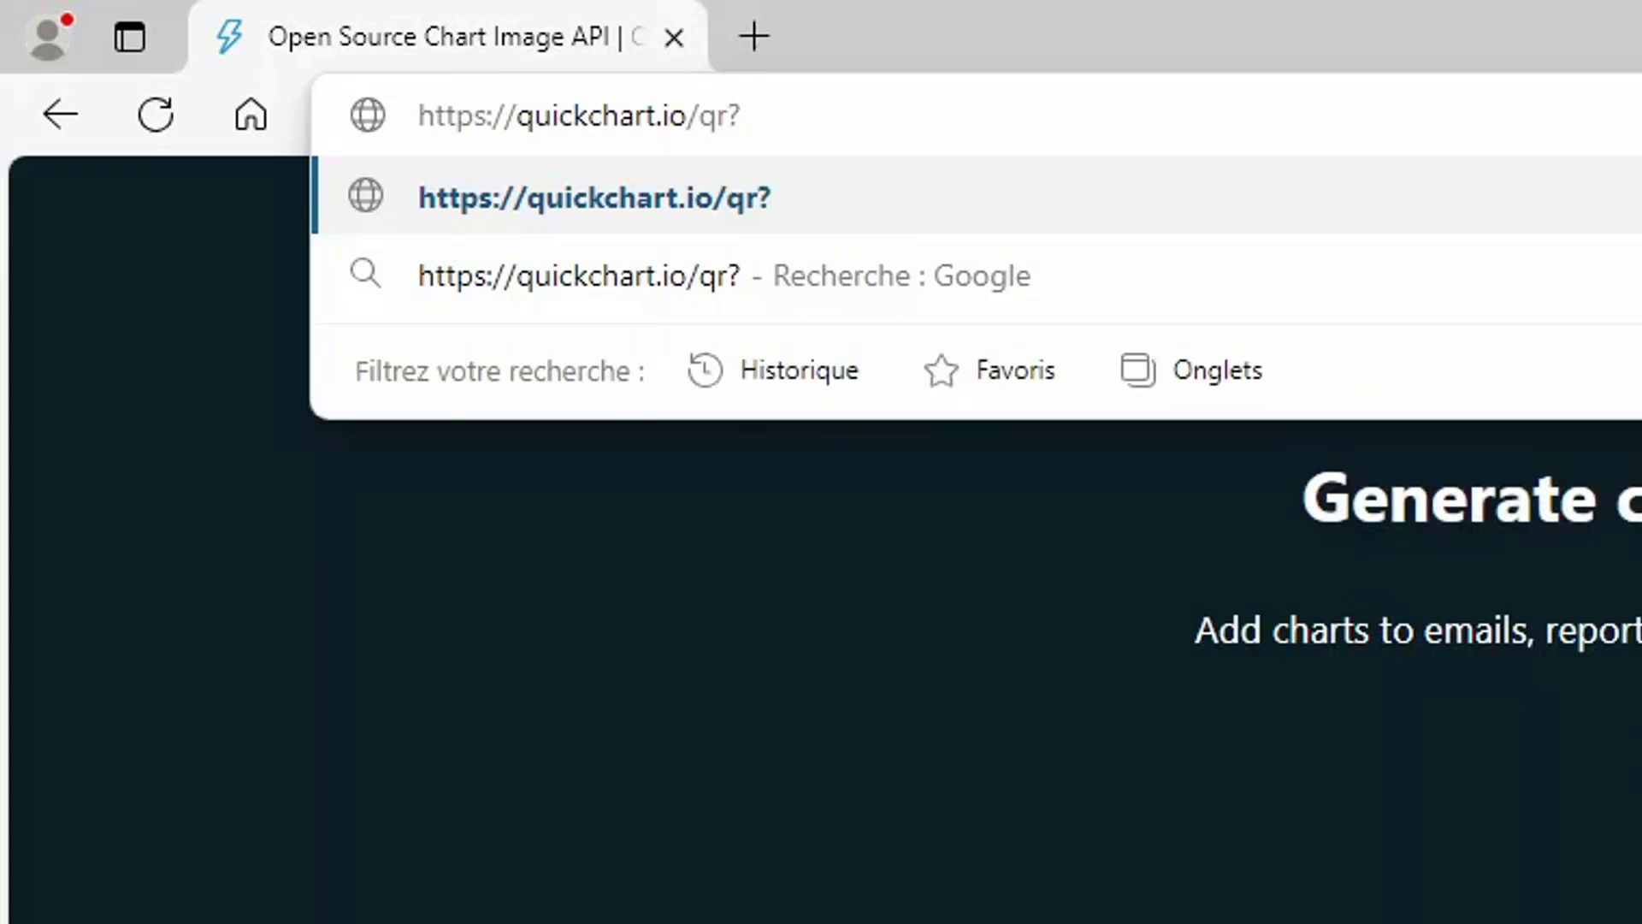
pyautogui.write('text=')
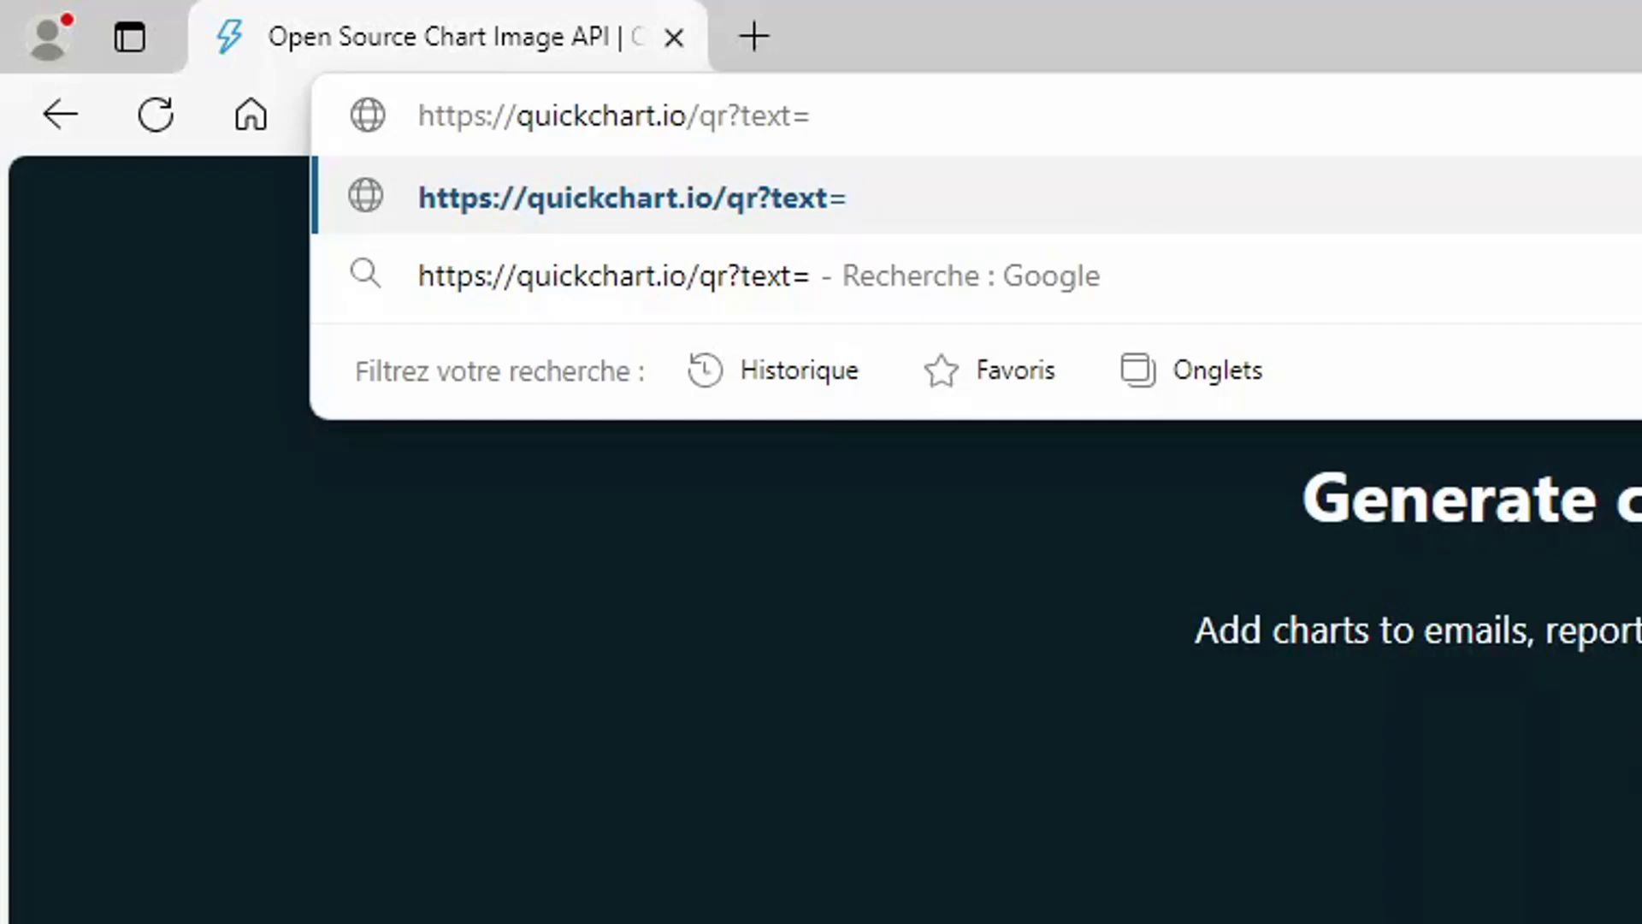
pyautogui.write('ex')
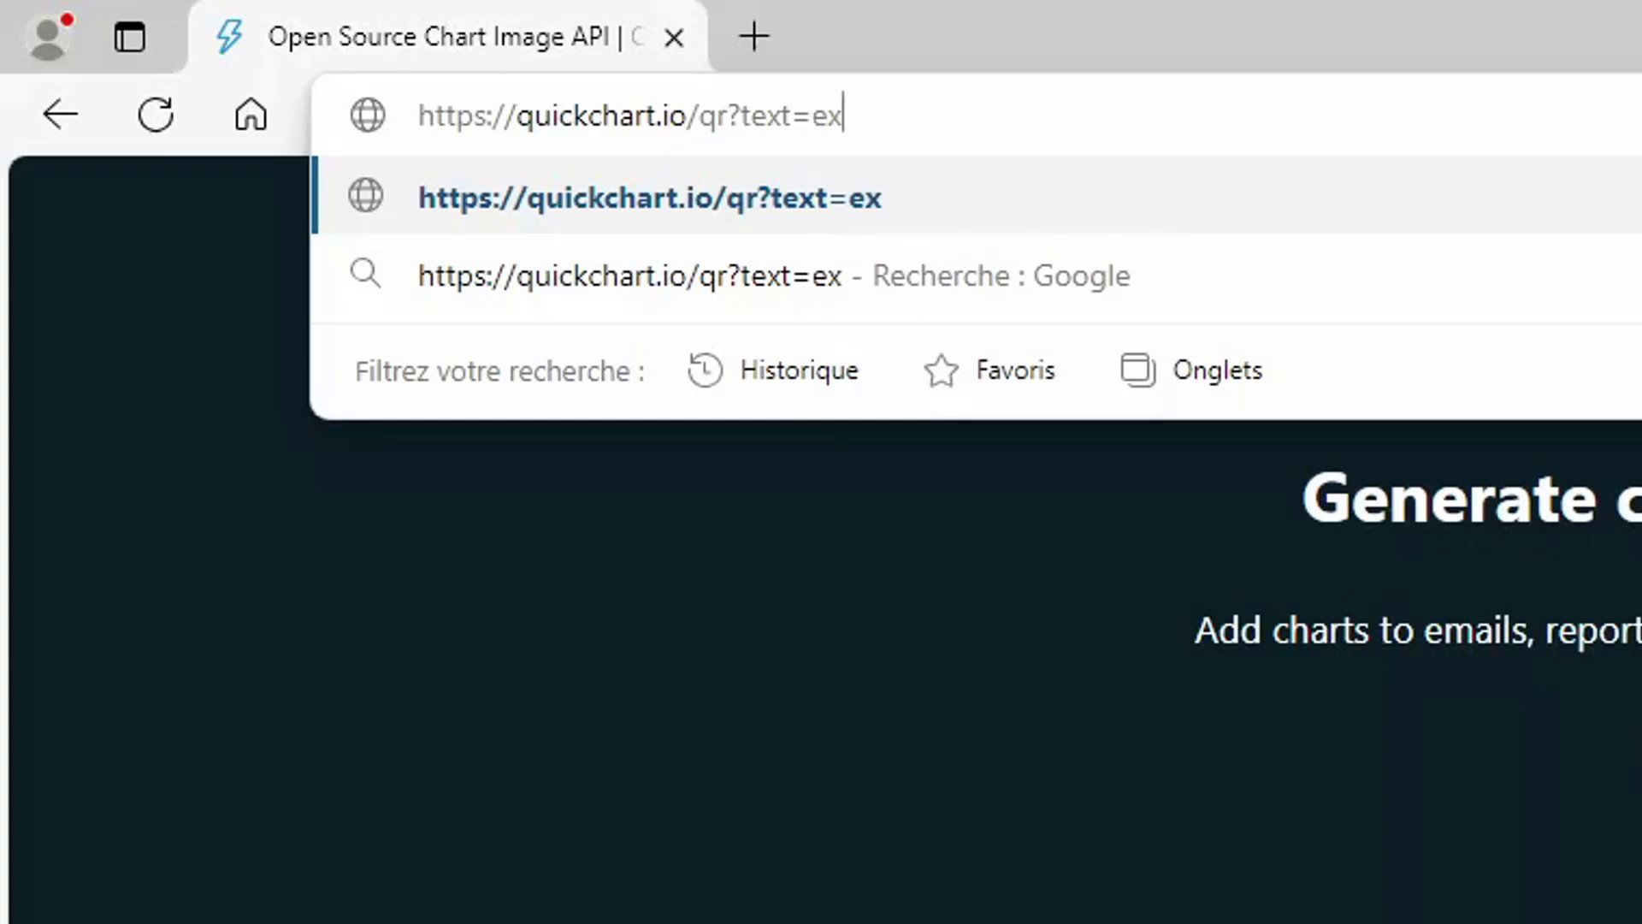
pyautogui.write('celformation')
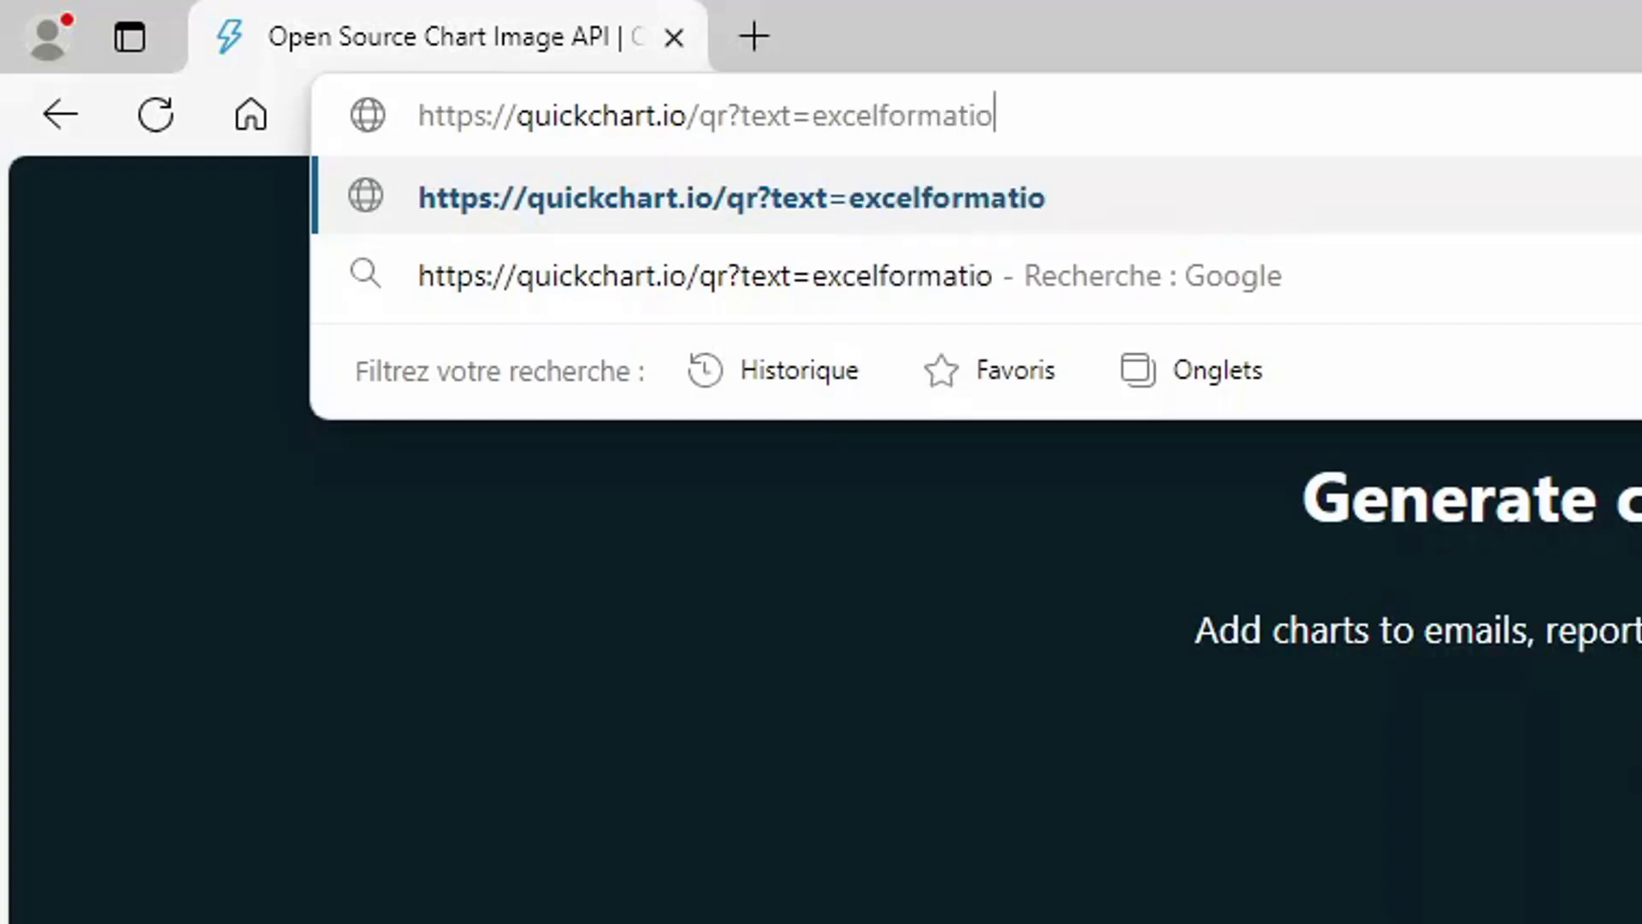
pyautogui.write('.fr')
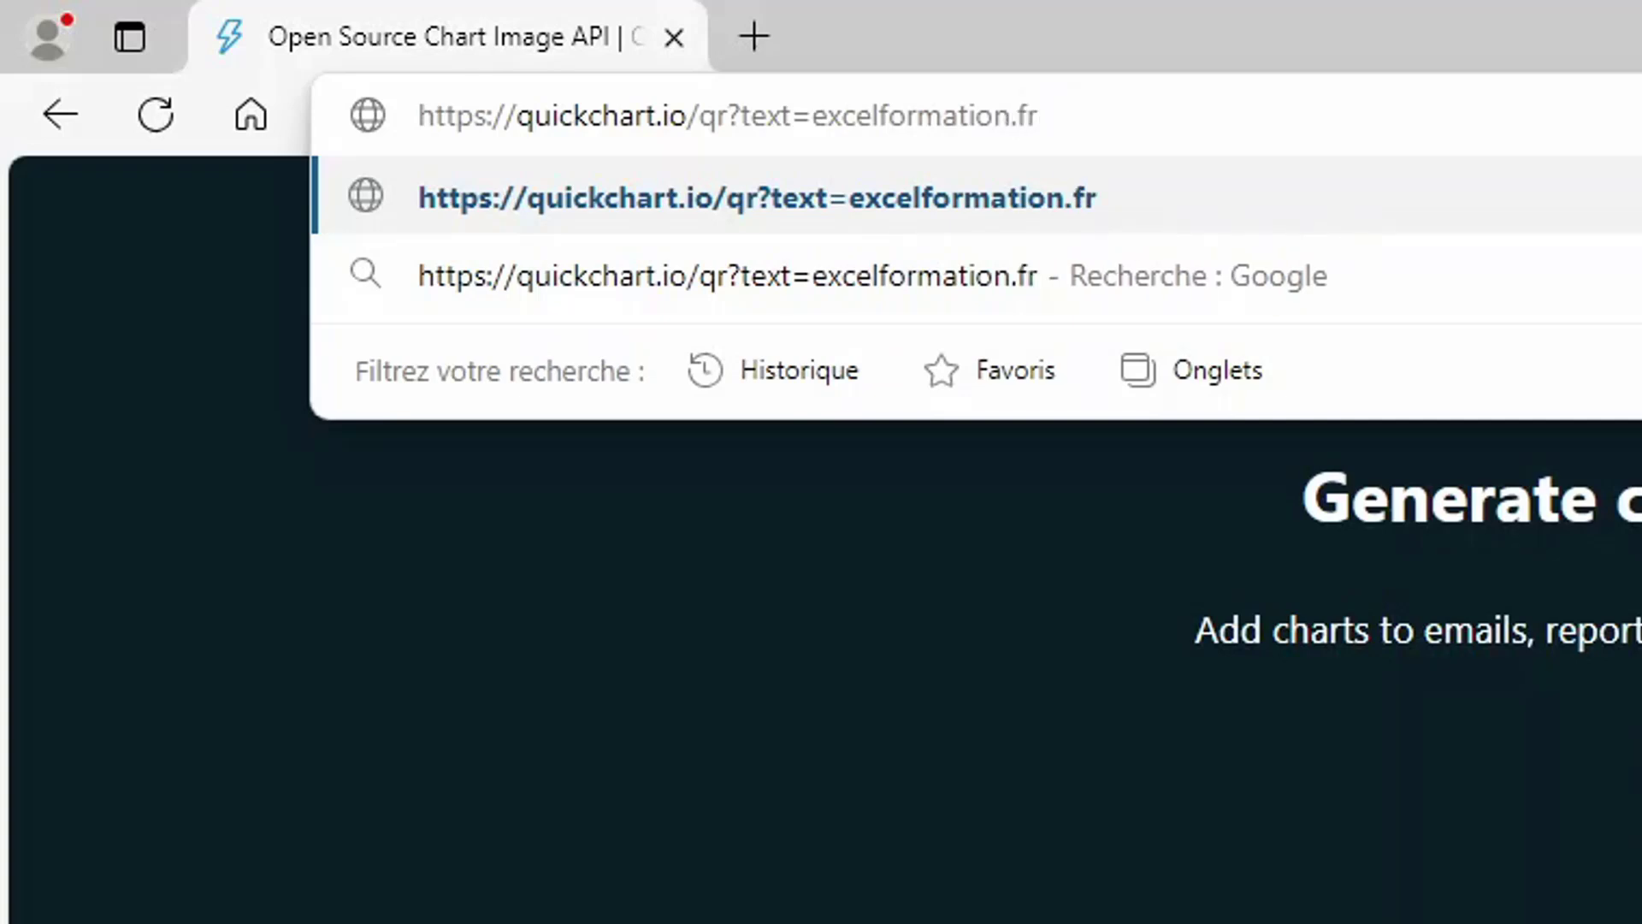
pyautogui.press('Return')
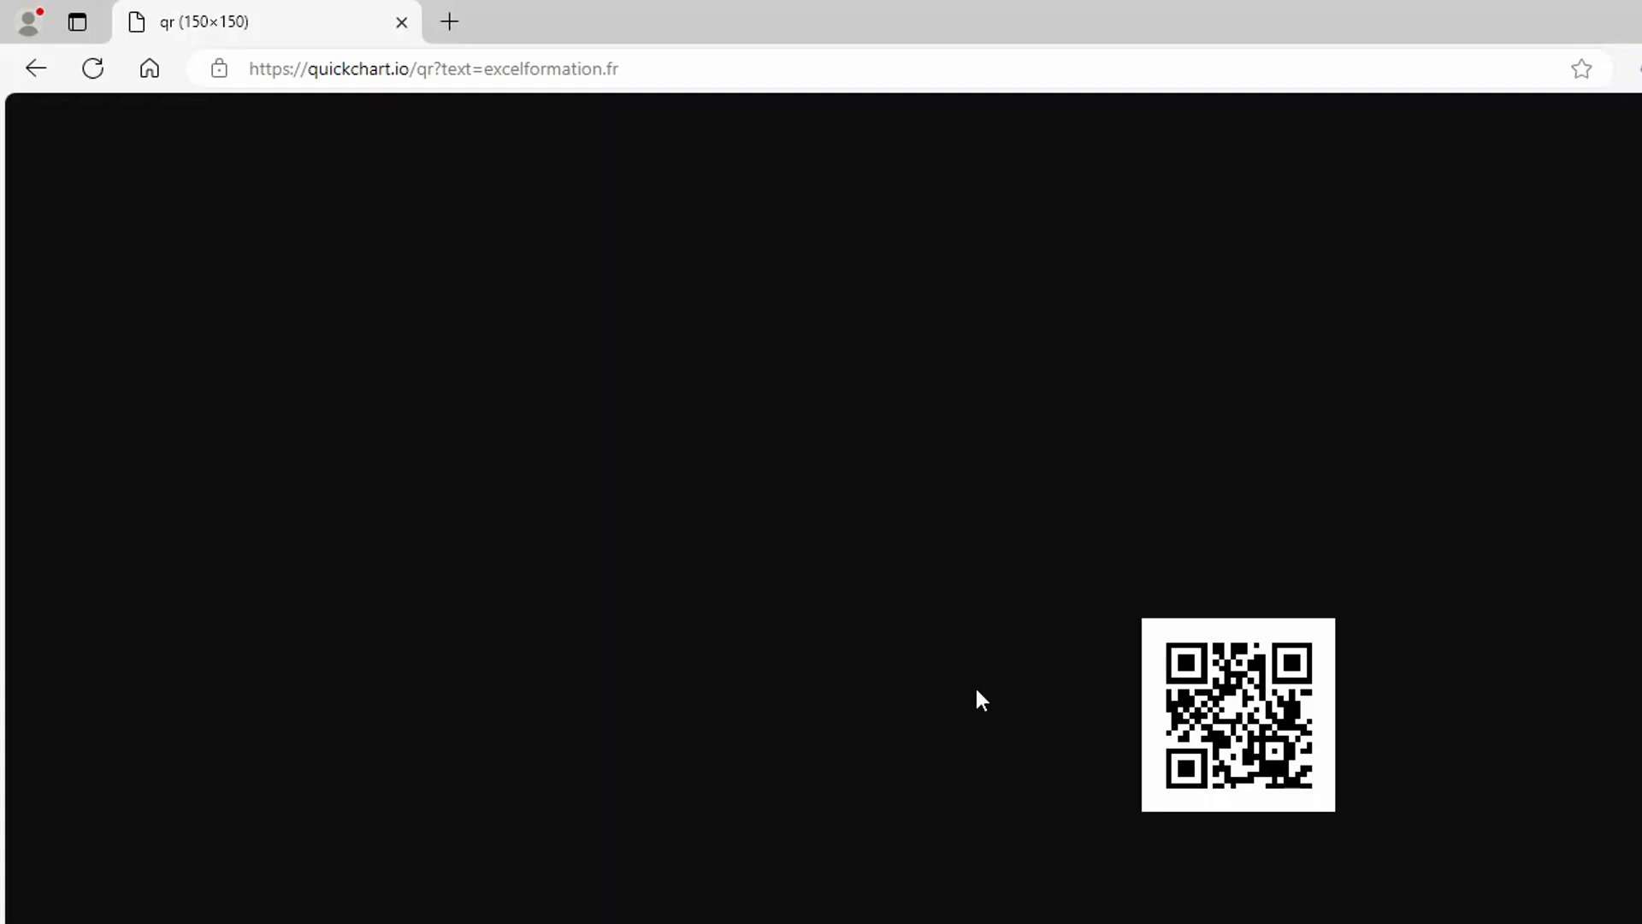
pyautogui.click(987, 70)
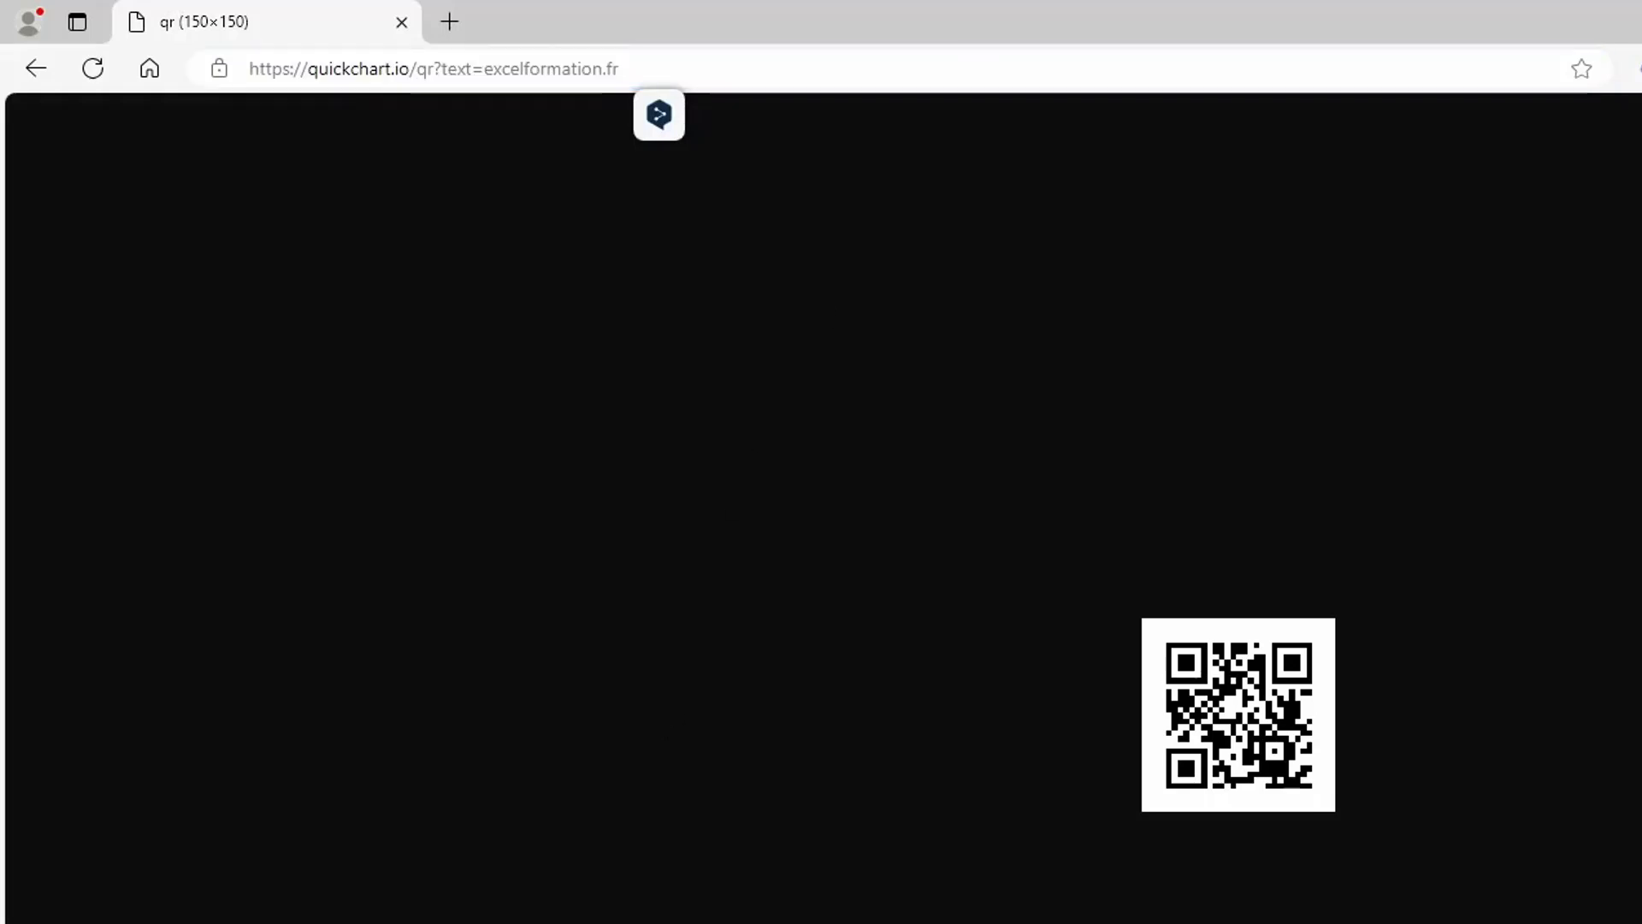
pyautogui.hotkey('alt', 'Tab')
pyautogui.click(1146, 681)
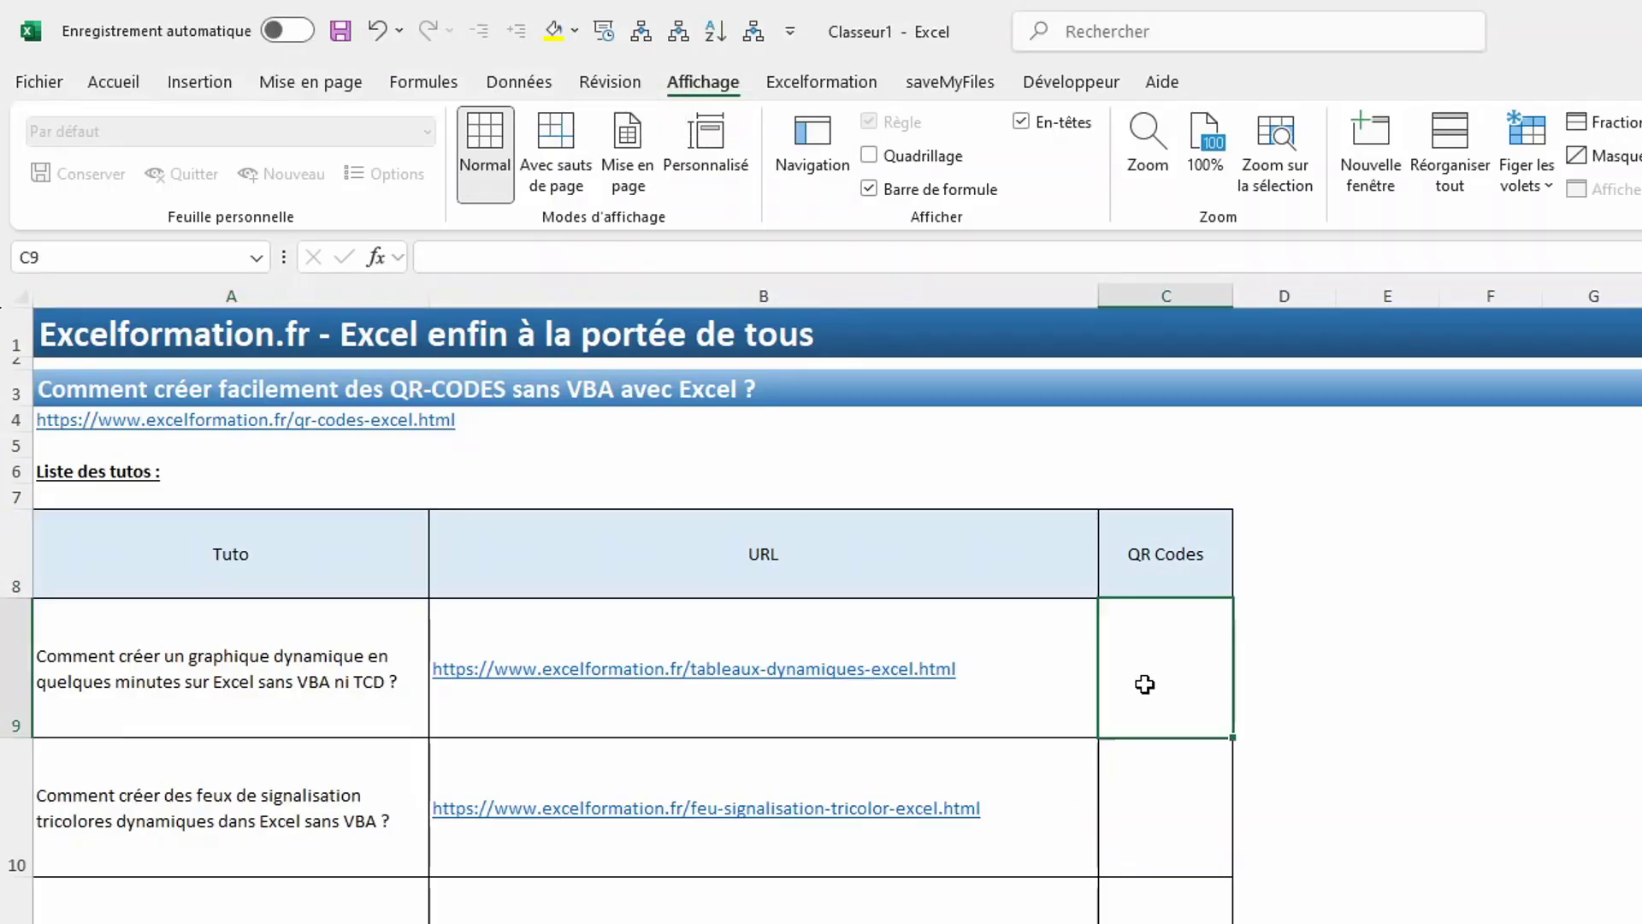
pyautogui.write('=ima')
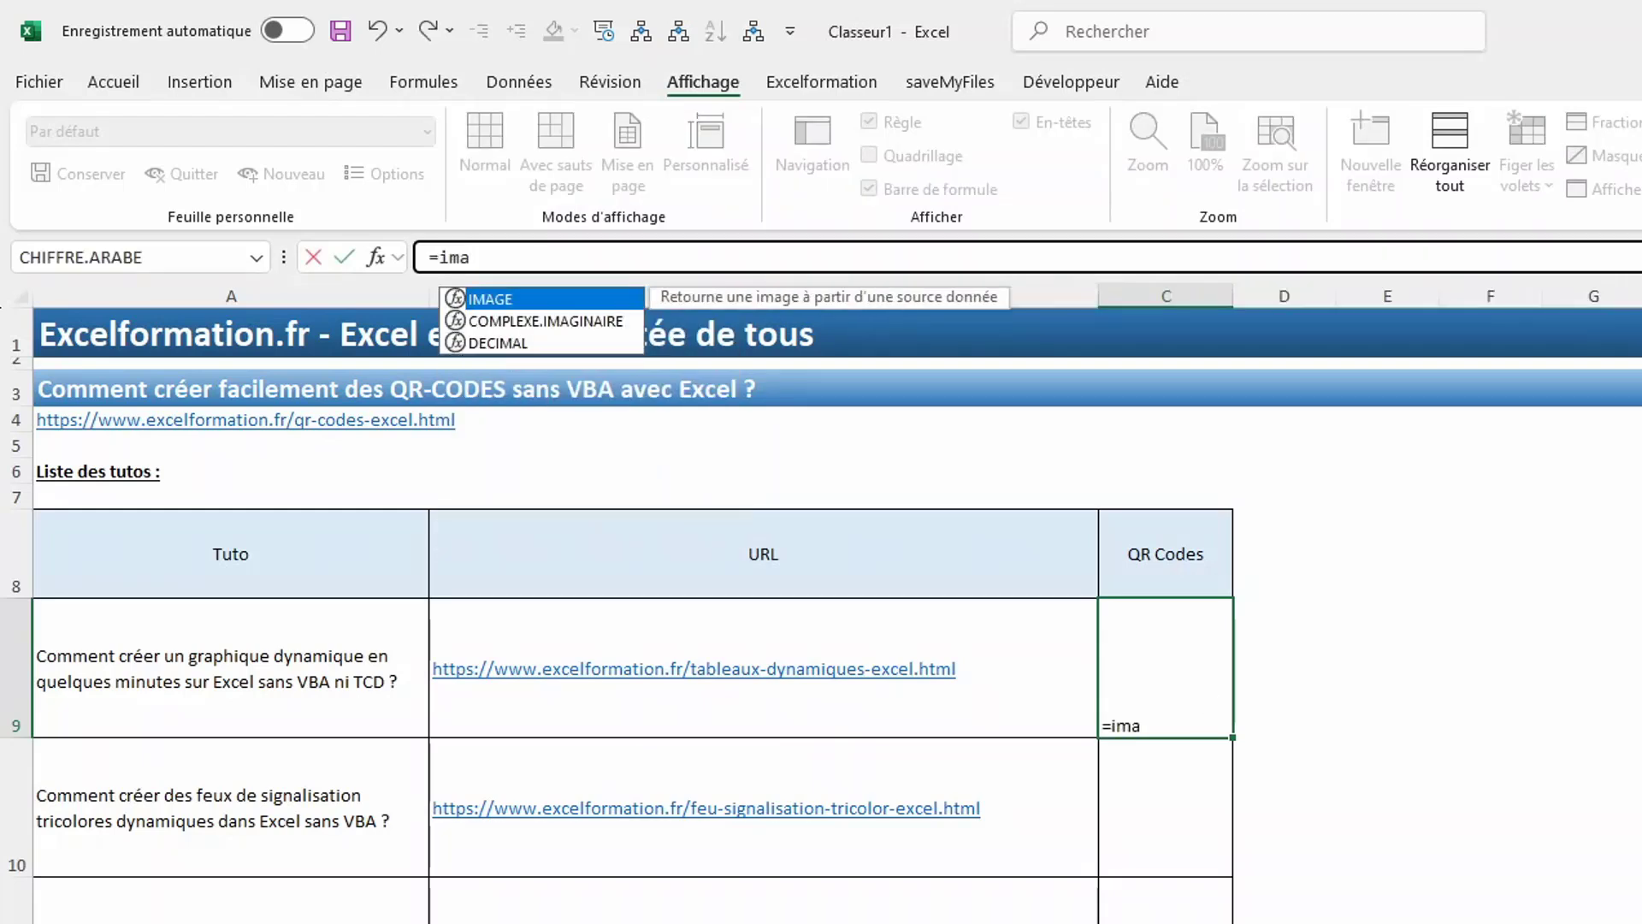
pyautogui.press('Tab')
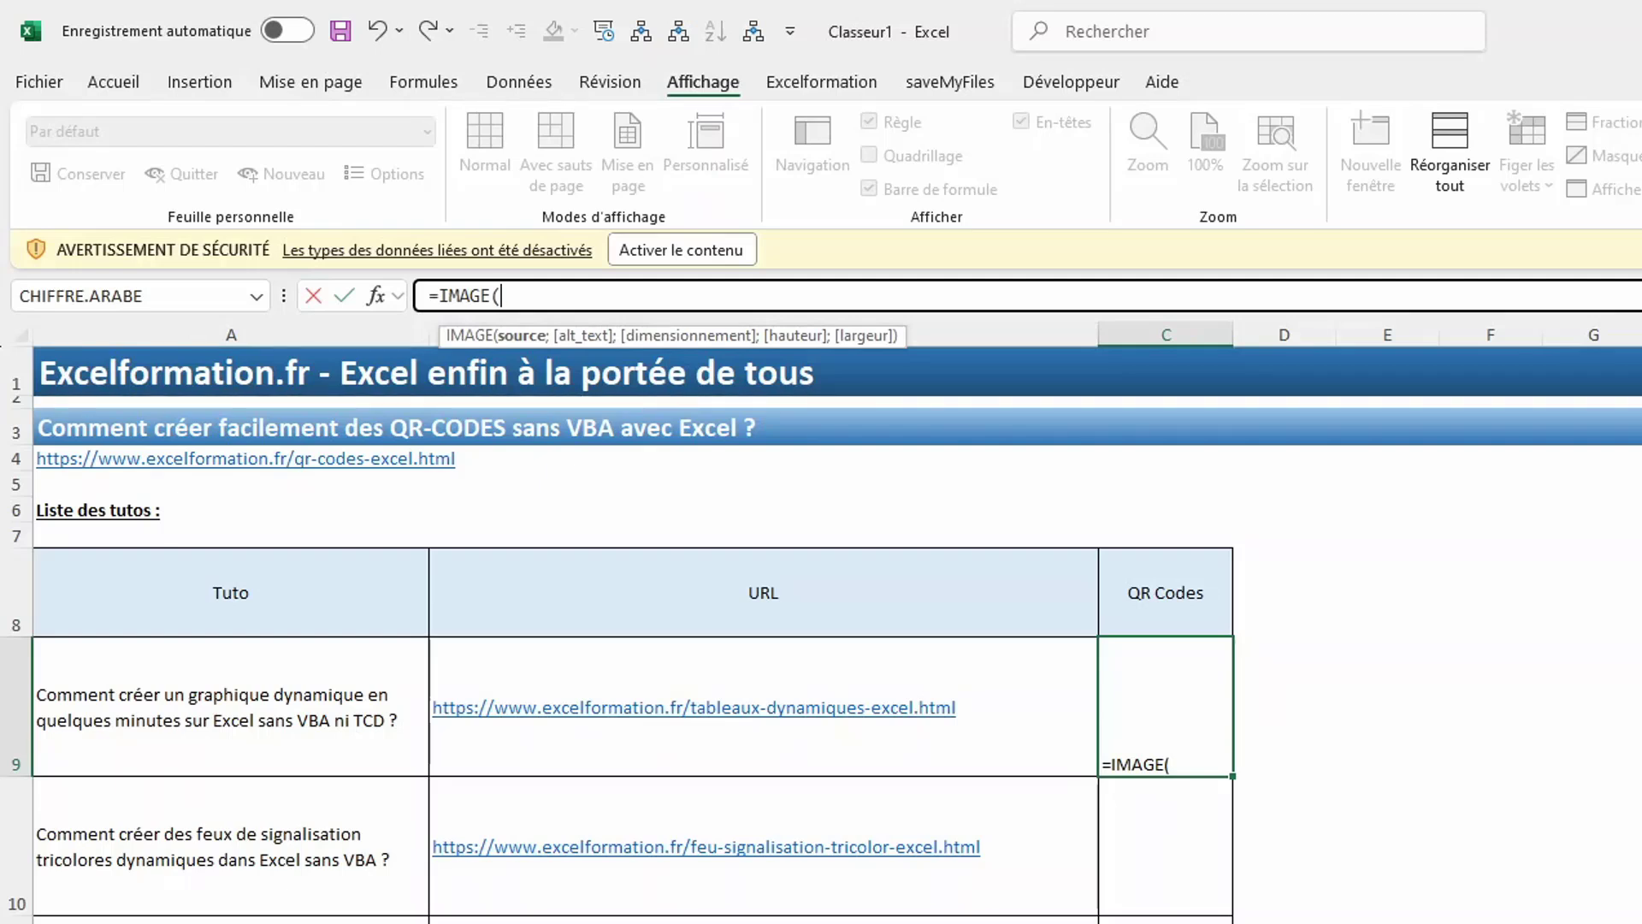
pyautogui.write('"')
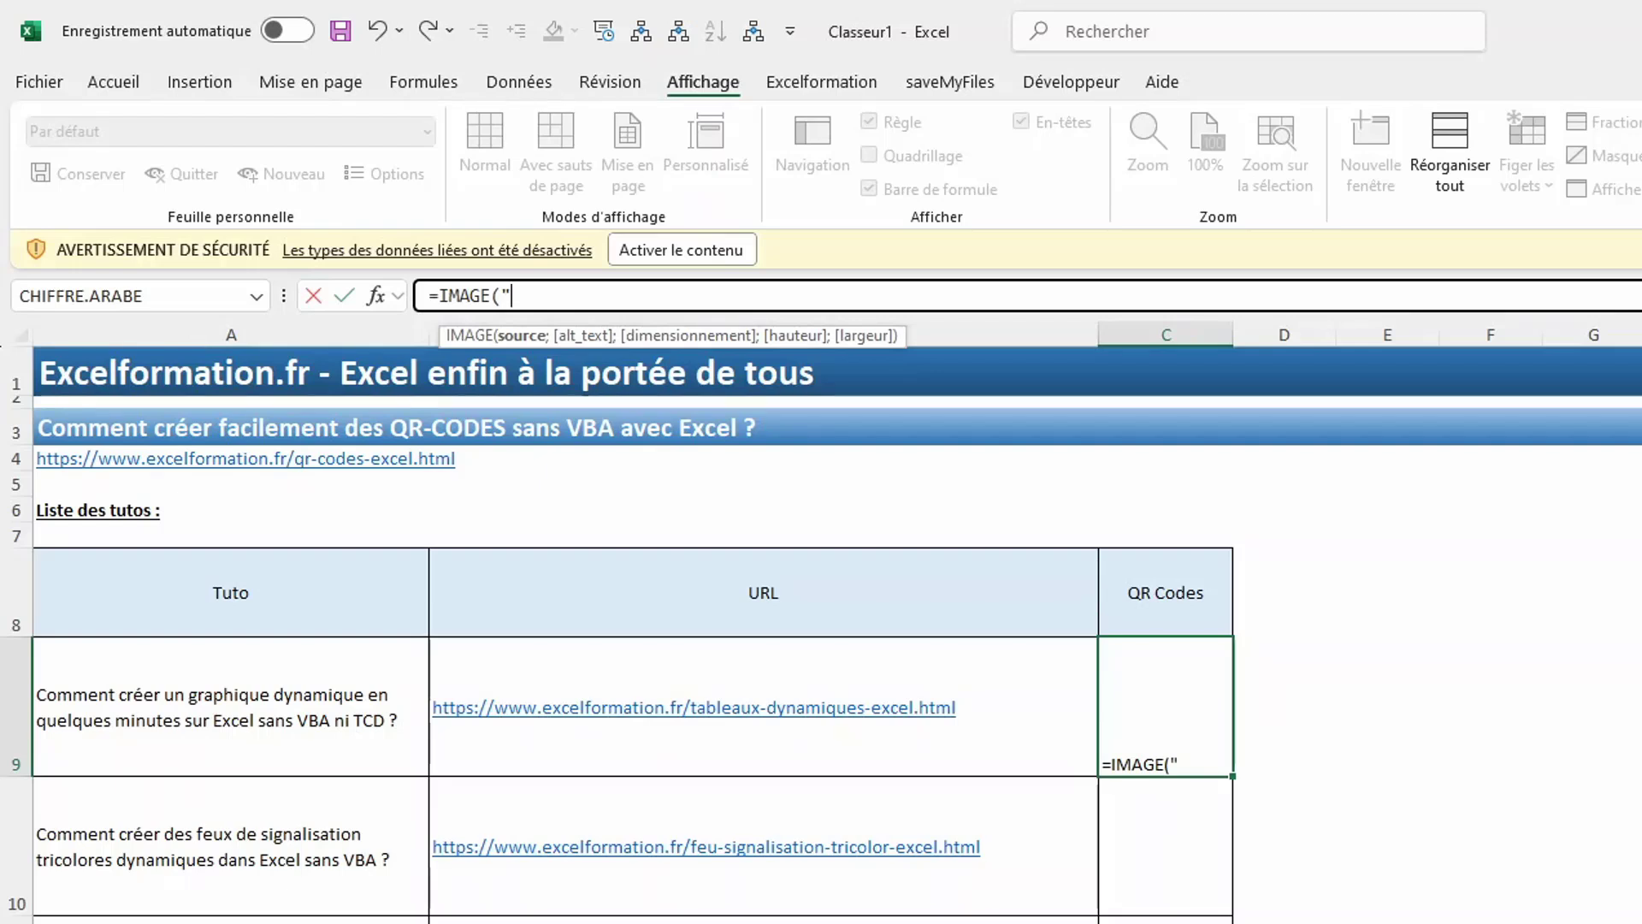
pyautogui.hotkey('ctrl', 'v')
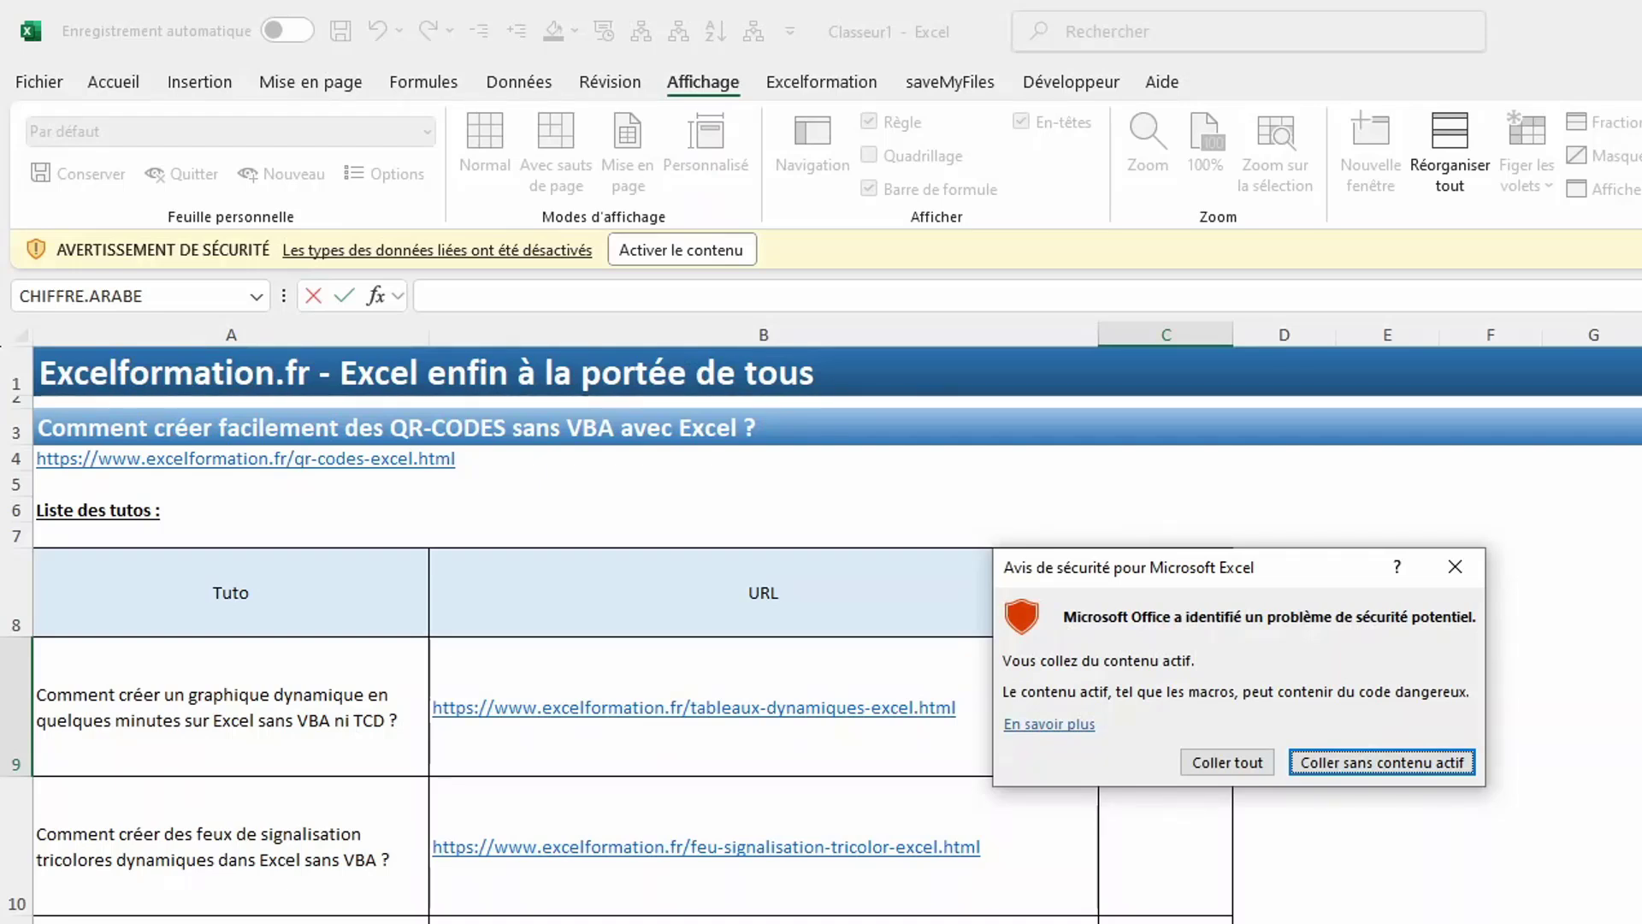
pyautogui.click(1422, 762)
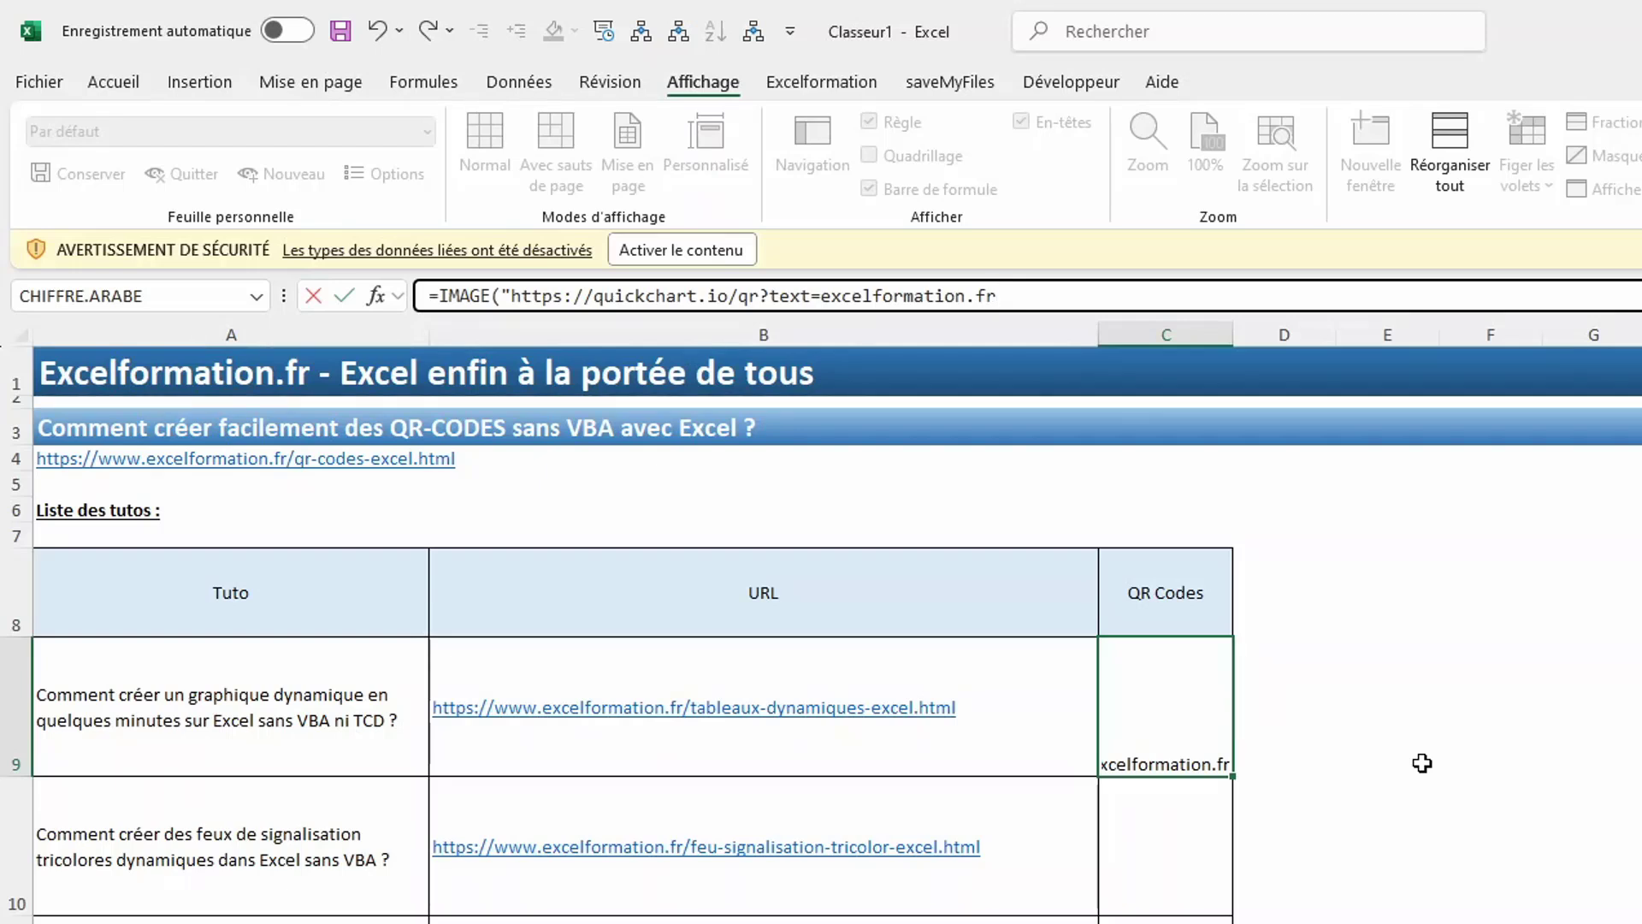
pyautogui.write('")')
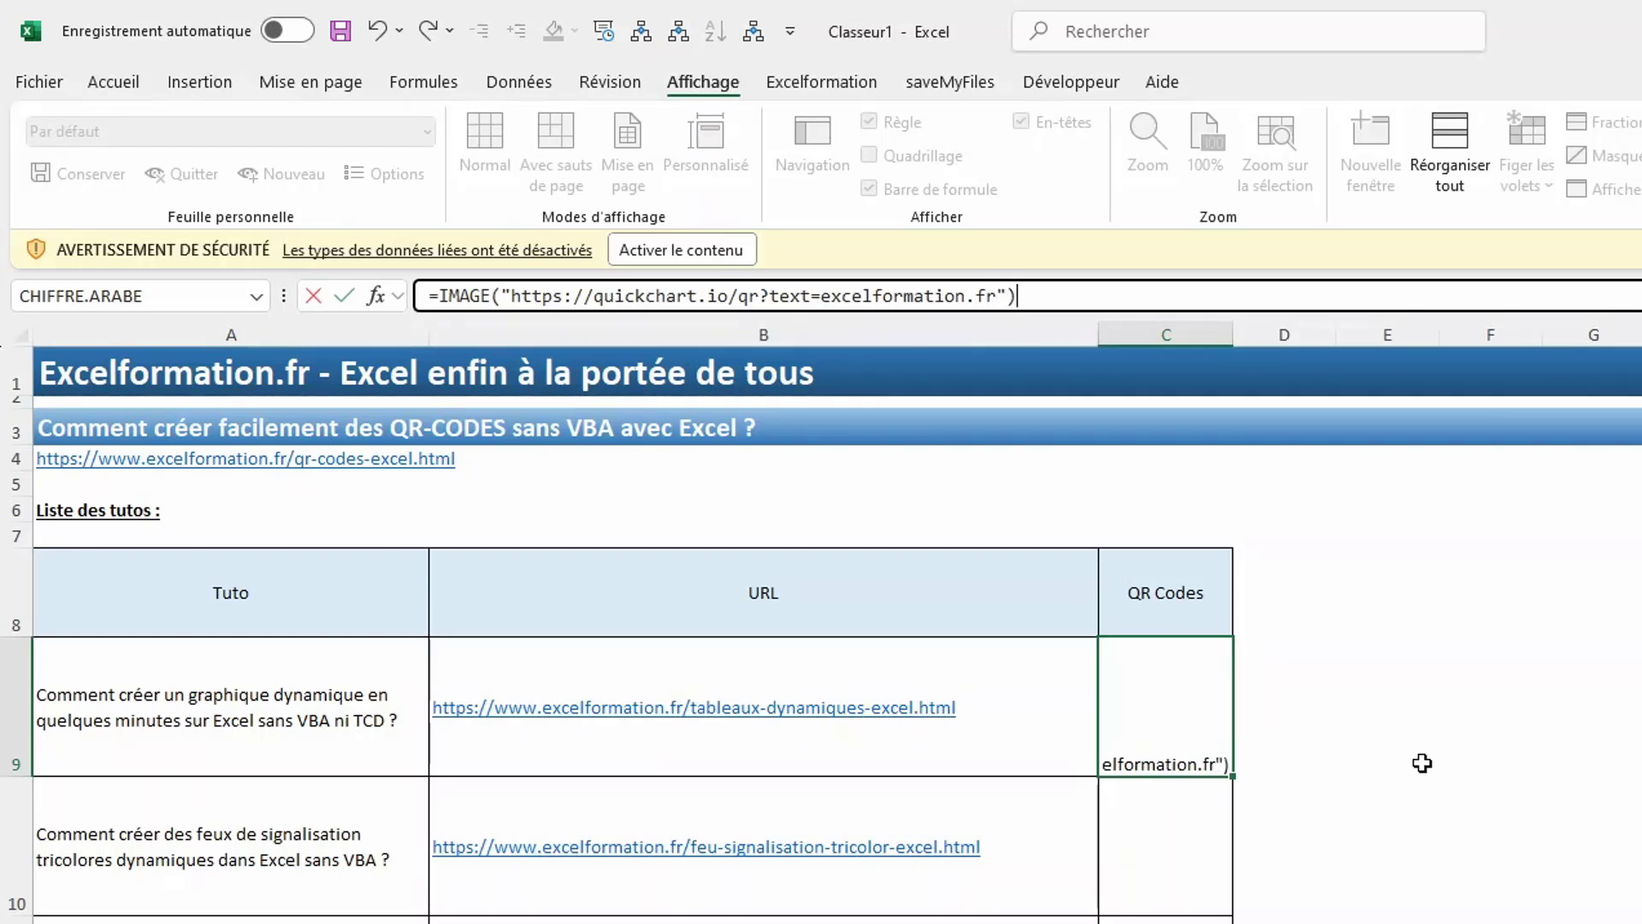
pyautogui.press('Return')
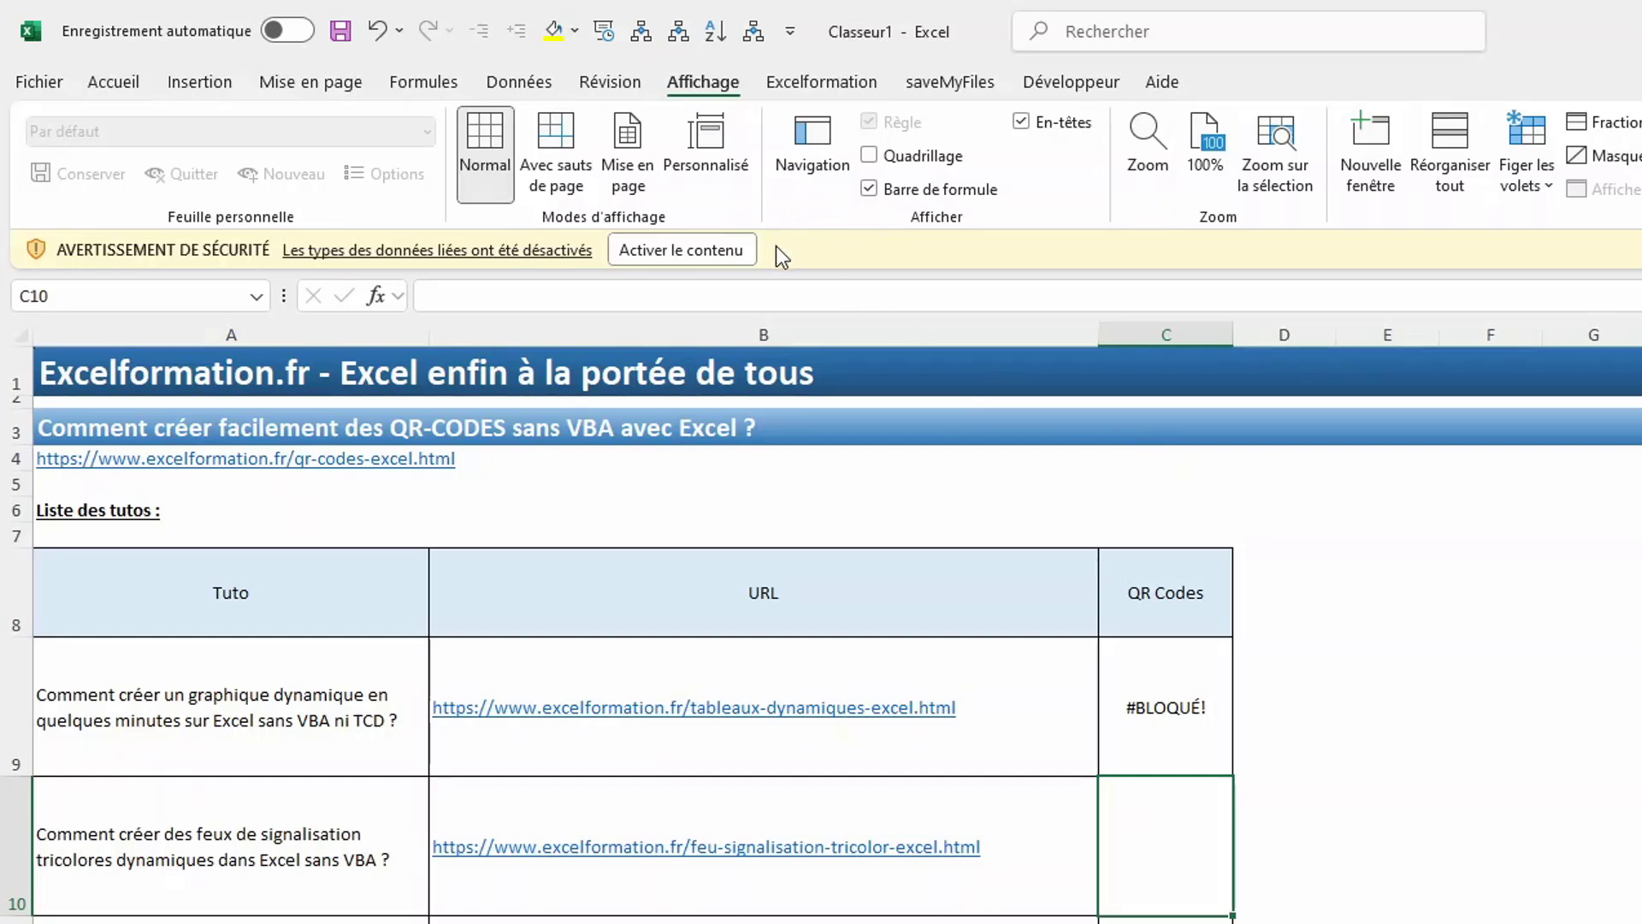
# - Enable the workbook's blocked linked content and re-enter the IMAGE formula in C9 to refresh it
pyautogui.click(726, 251)
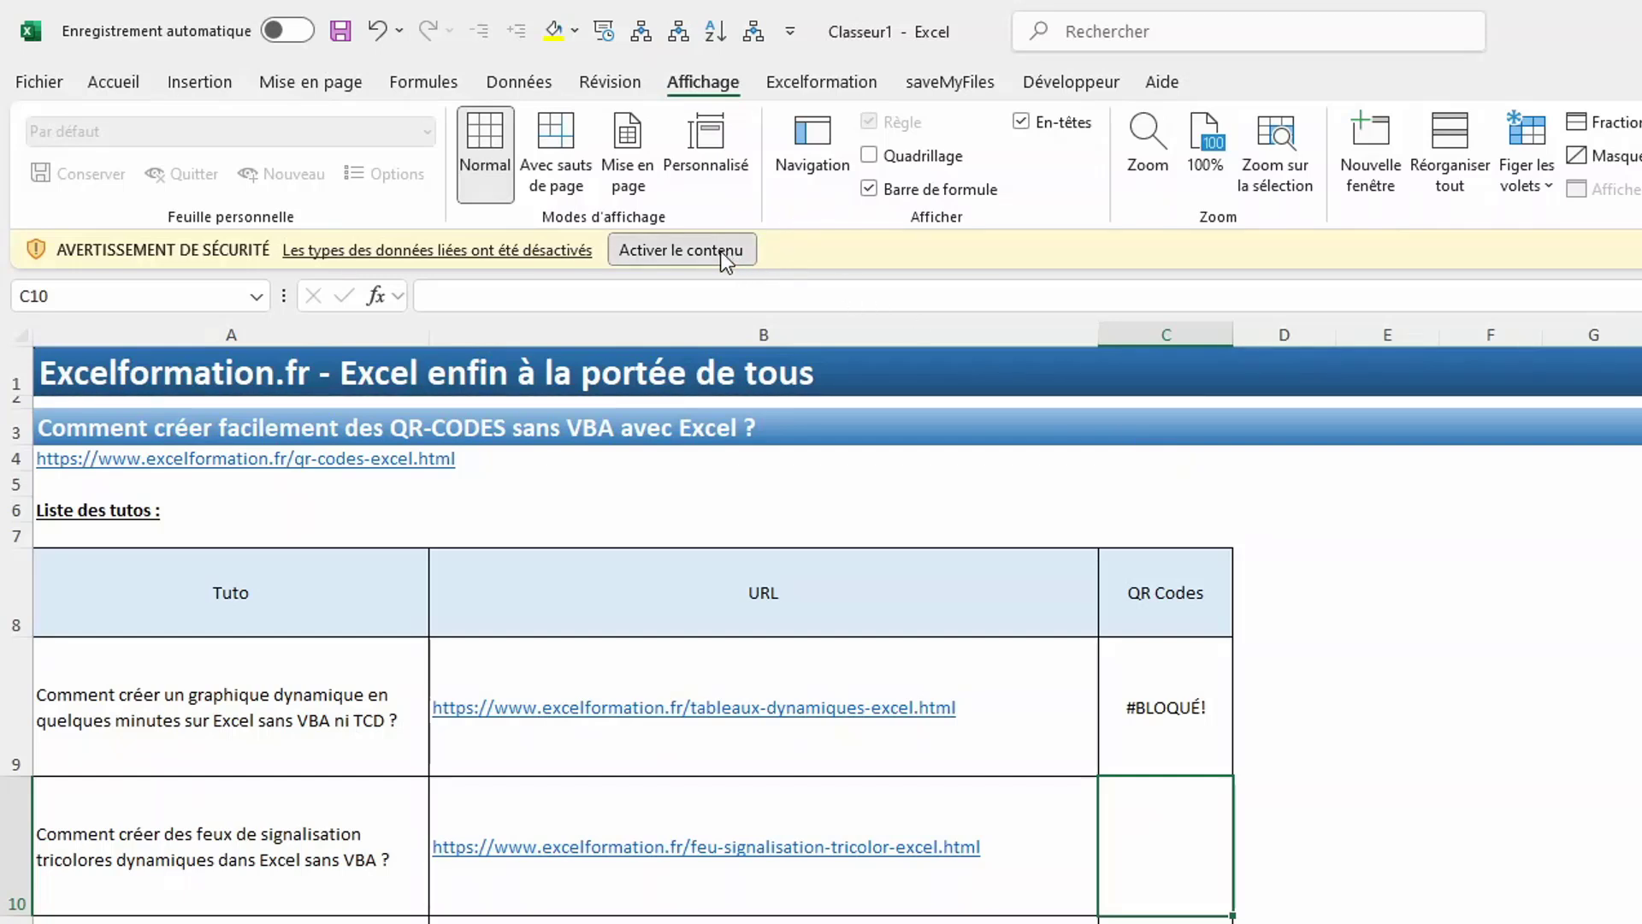
pyautogui.click(1149, 656)
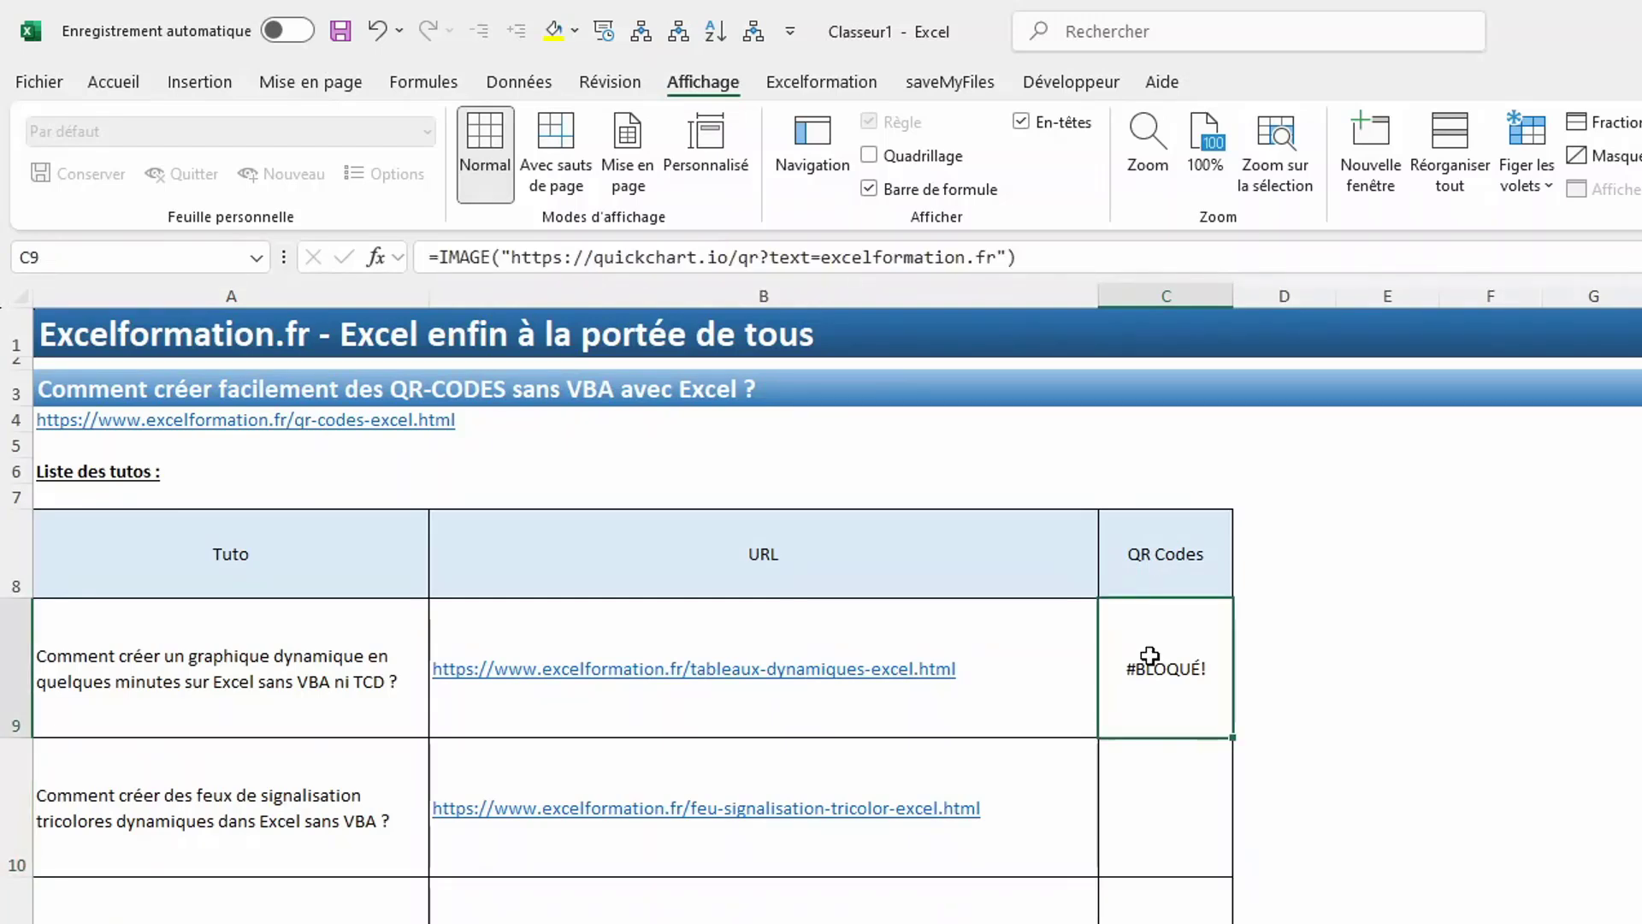
pyautogui.click(1108, 259)
pyautogui.press('Return')
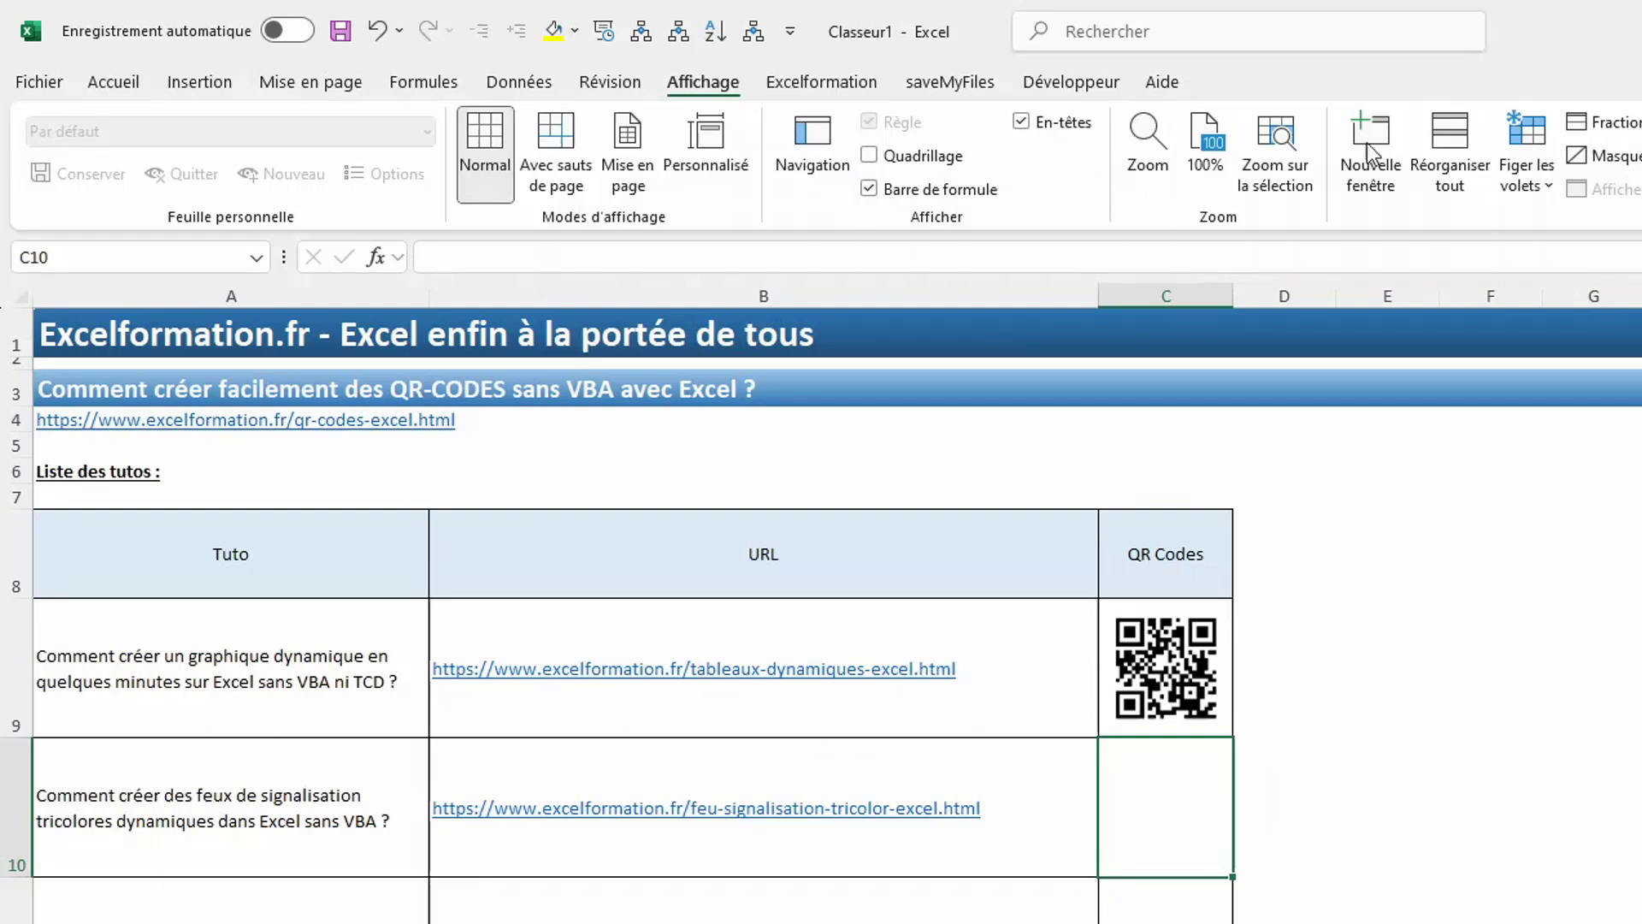
pyautogui.click(1179, 678)
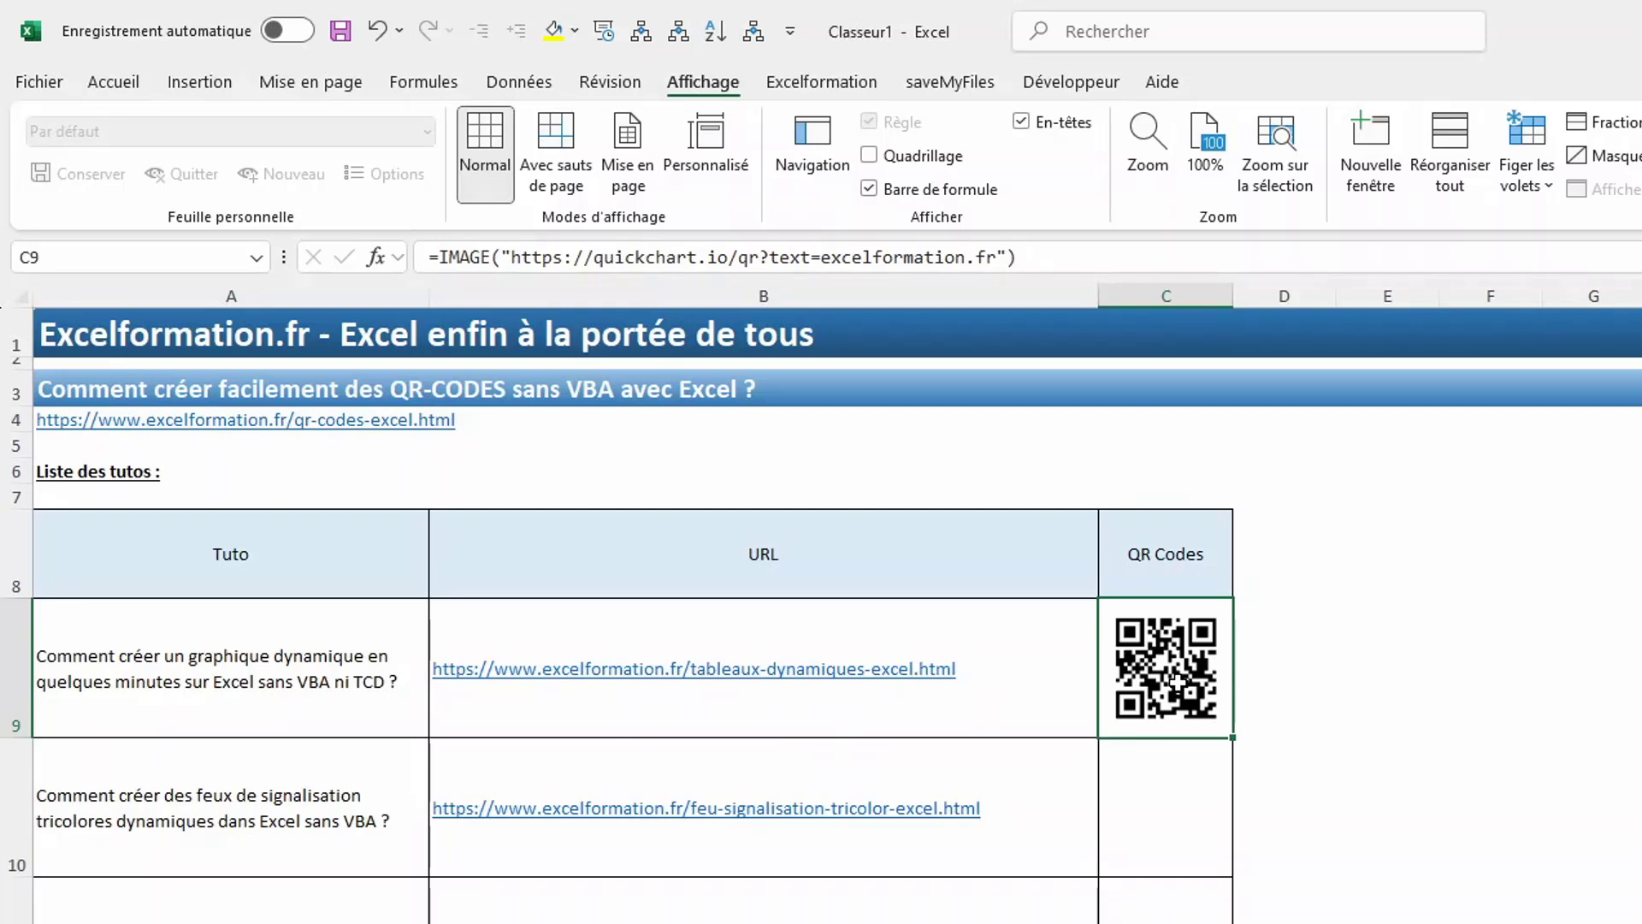
pyautogui.click(822, 257)
pyautogui.hotkey('shift', 'End')
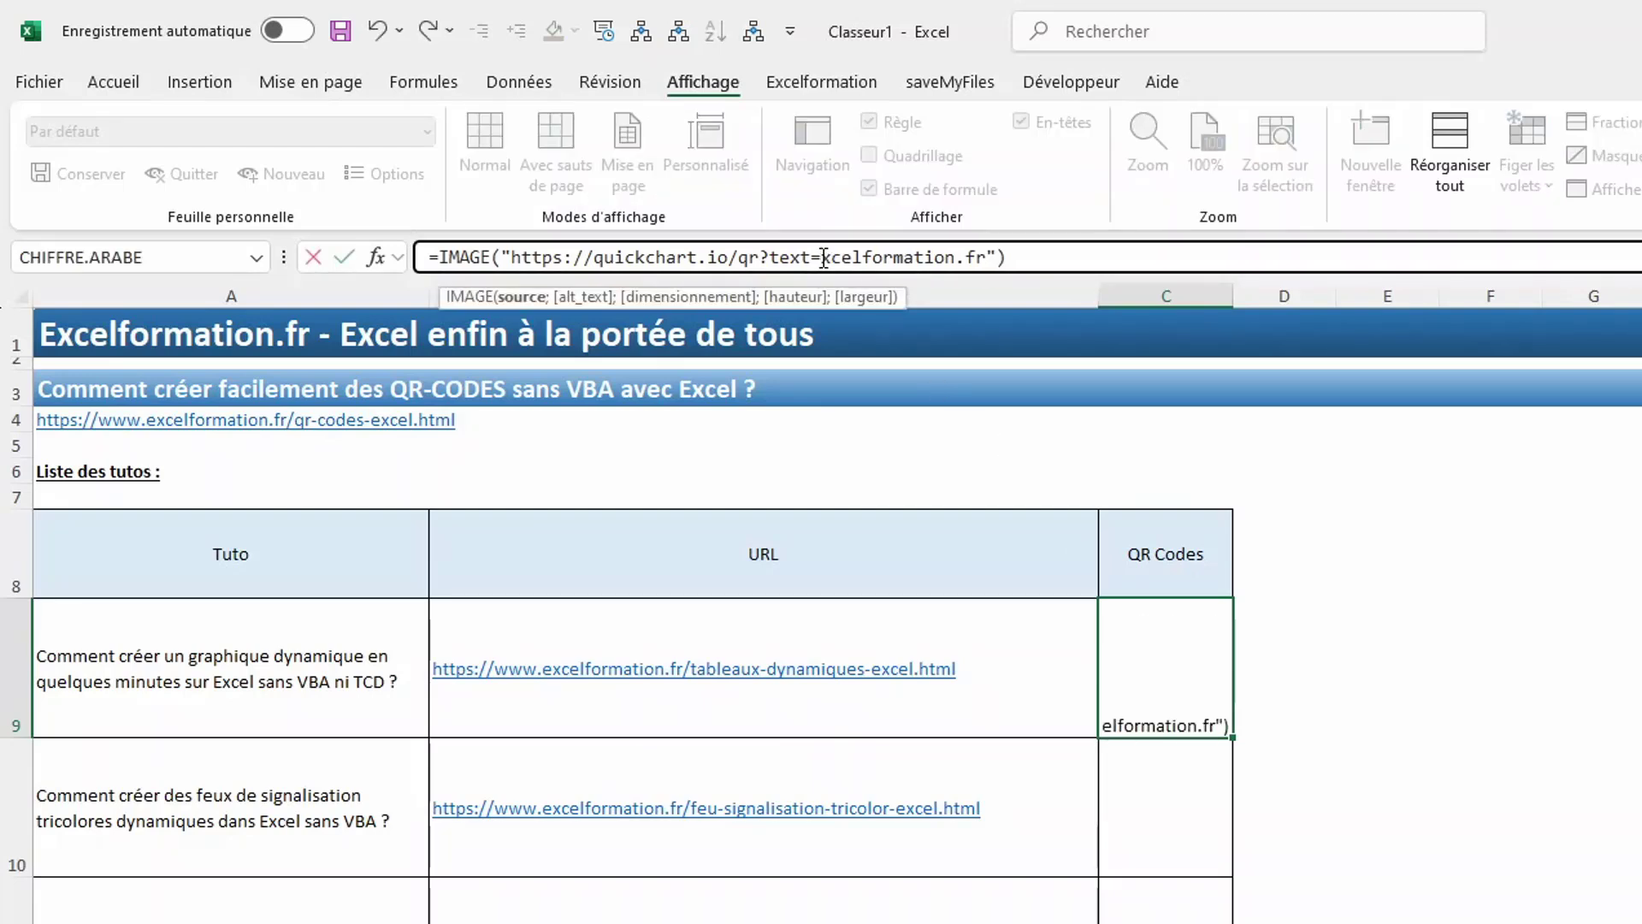
pyautogui.press('Delete')
pyautogui.write('"')
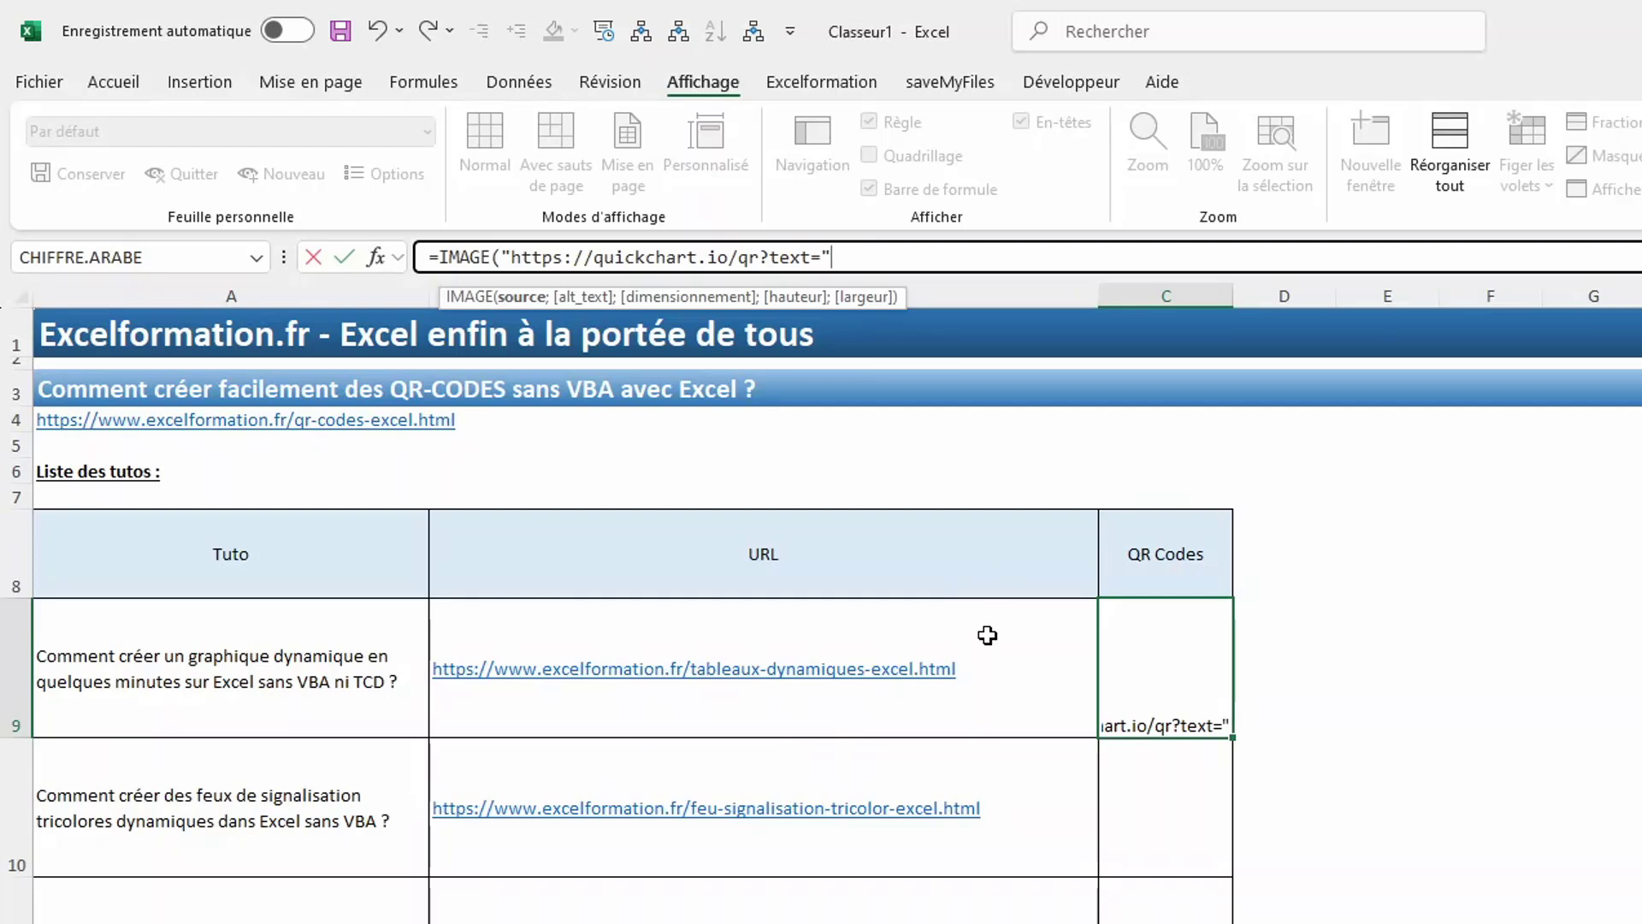
pyautogui.write('&')
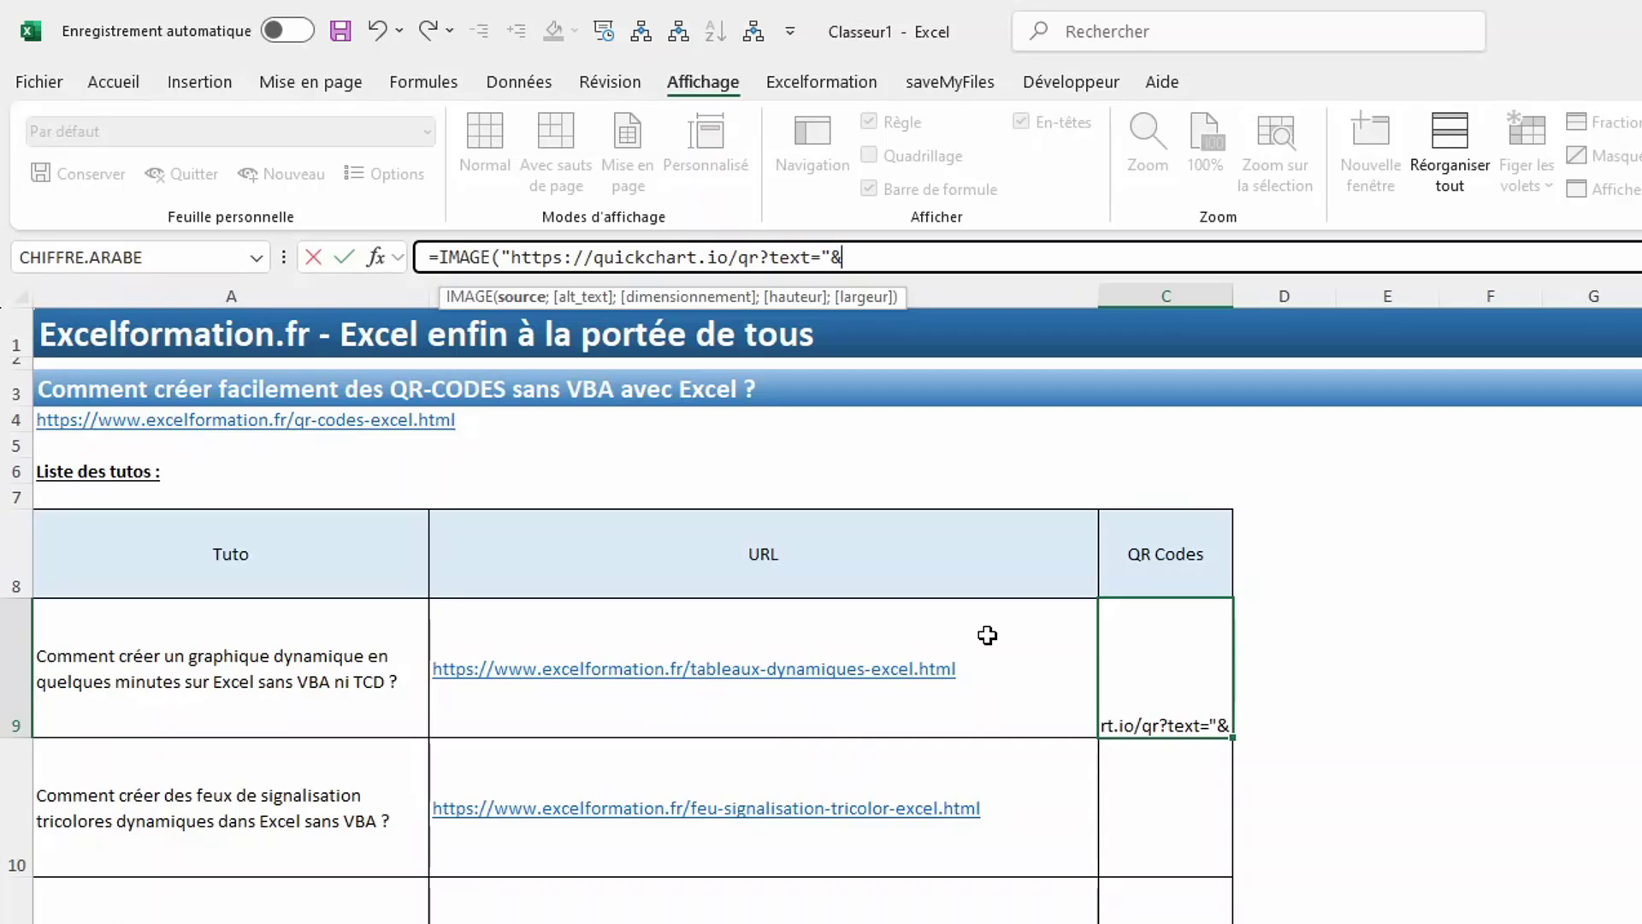
pyautogui.click(988, 635)
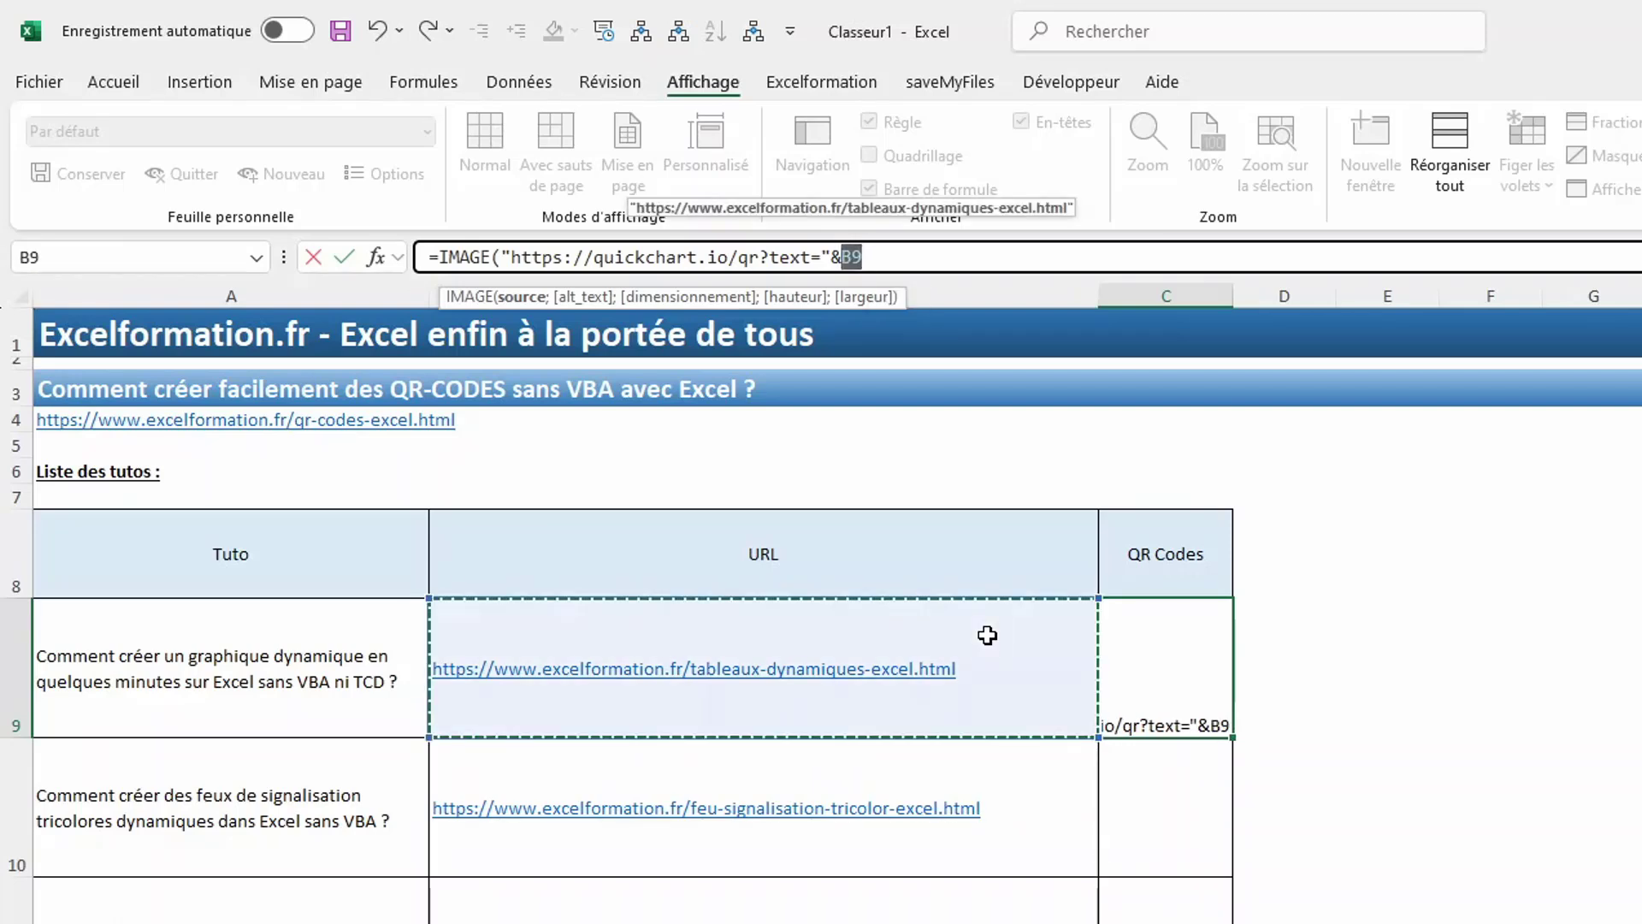
pyautogui.write(')')
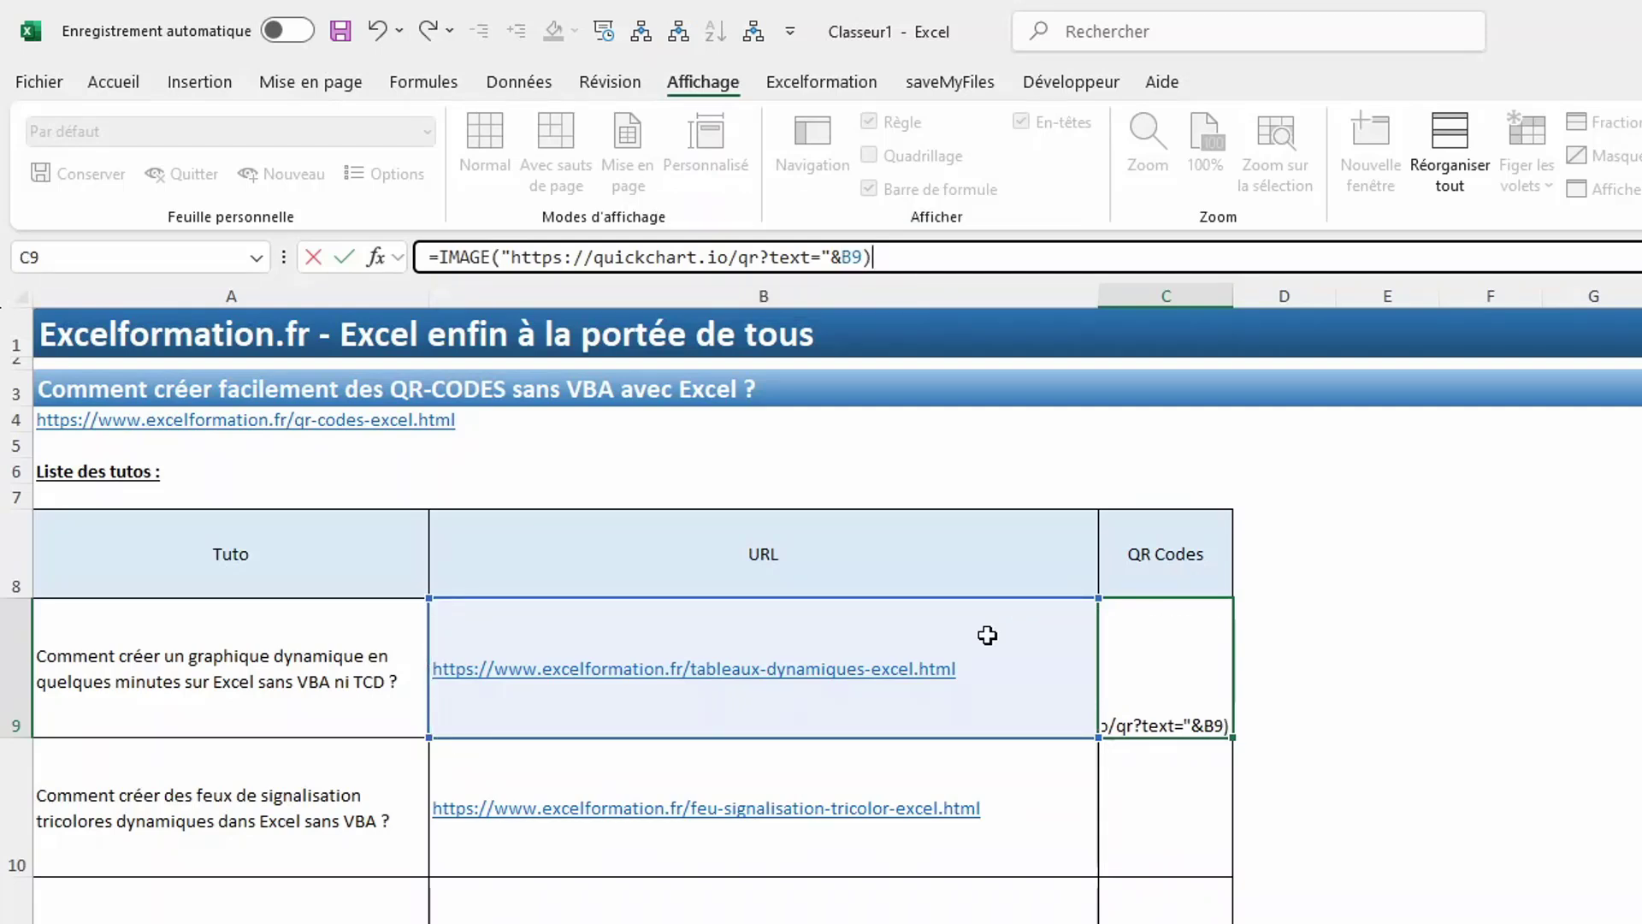
pyautogui.press('Return')
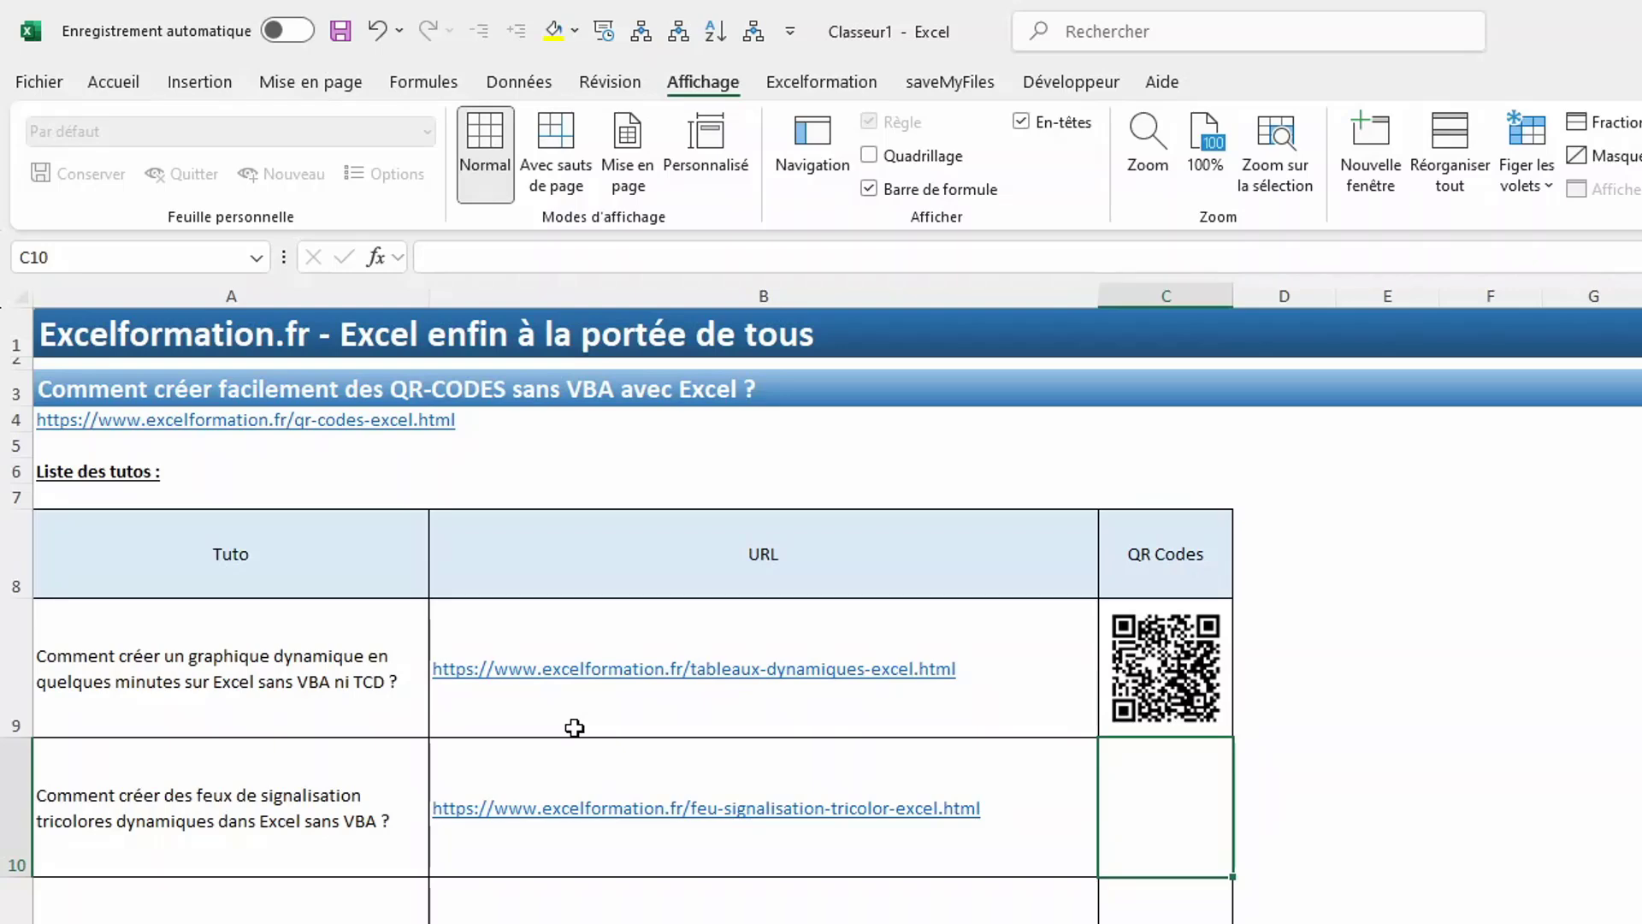
pyautogui.click(1181, 683)
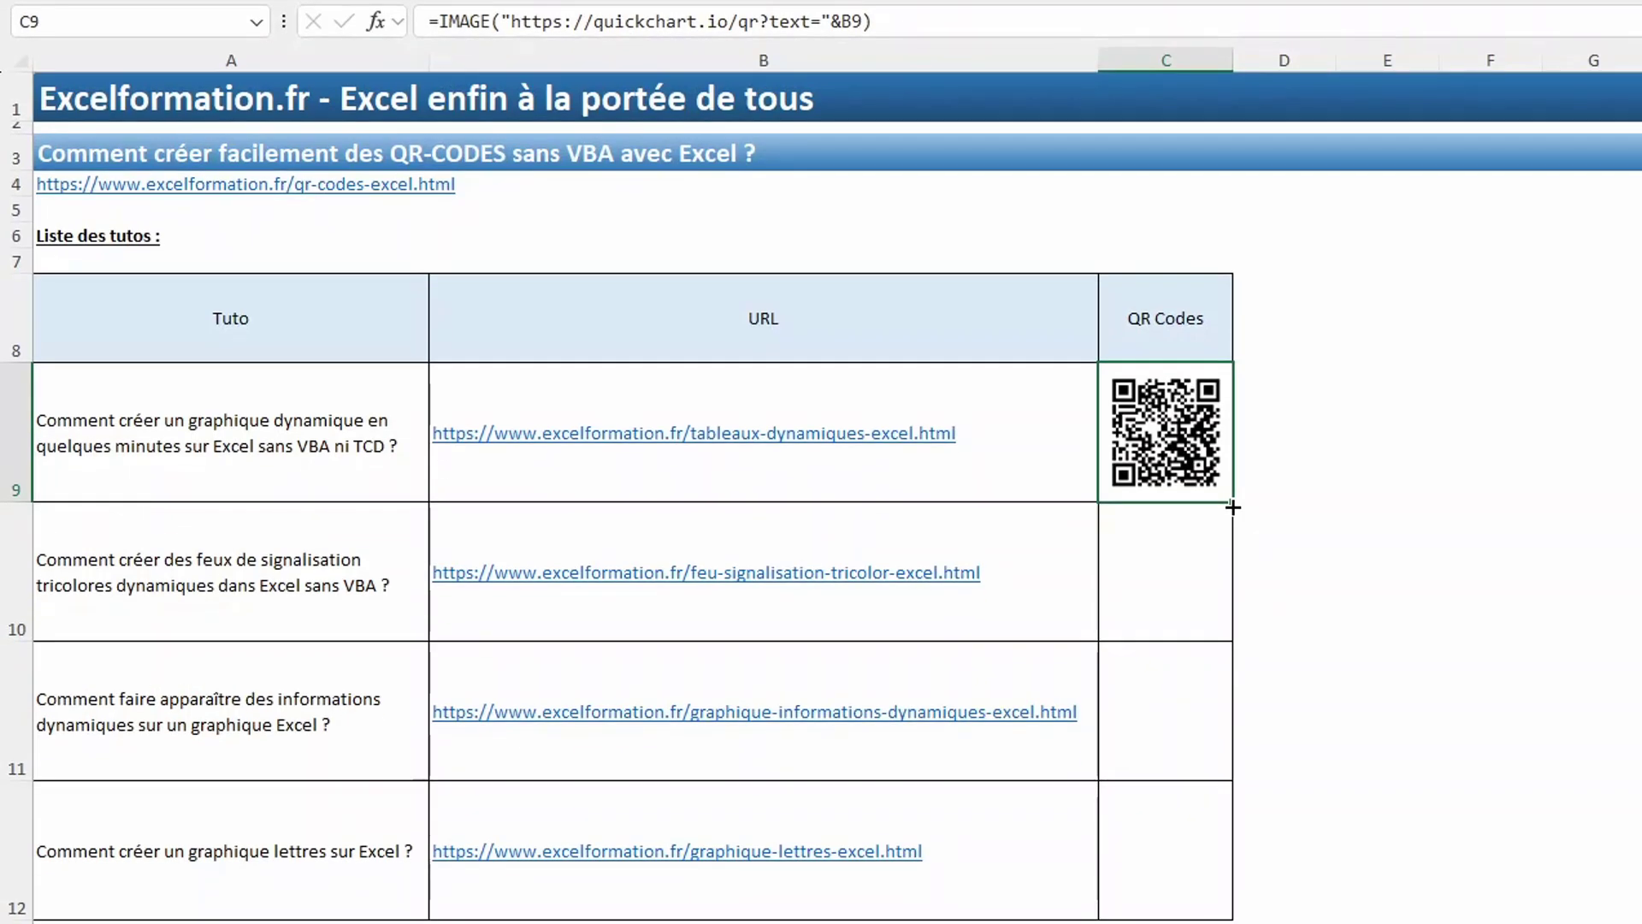
pyautogui.doubleClick(1232, 508)
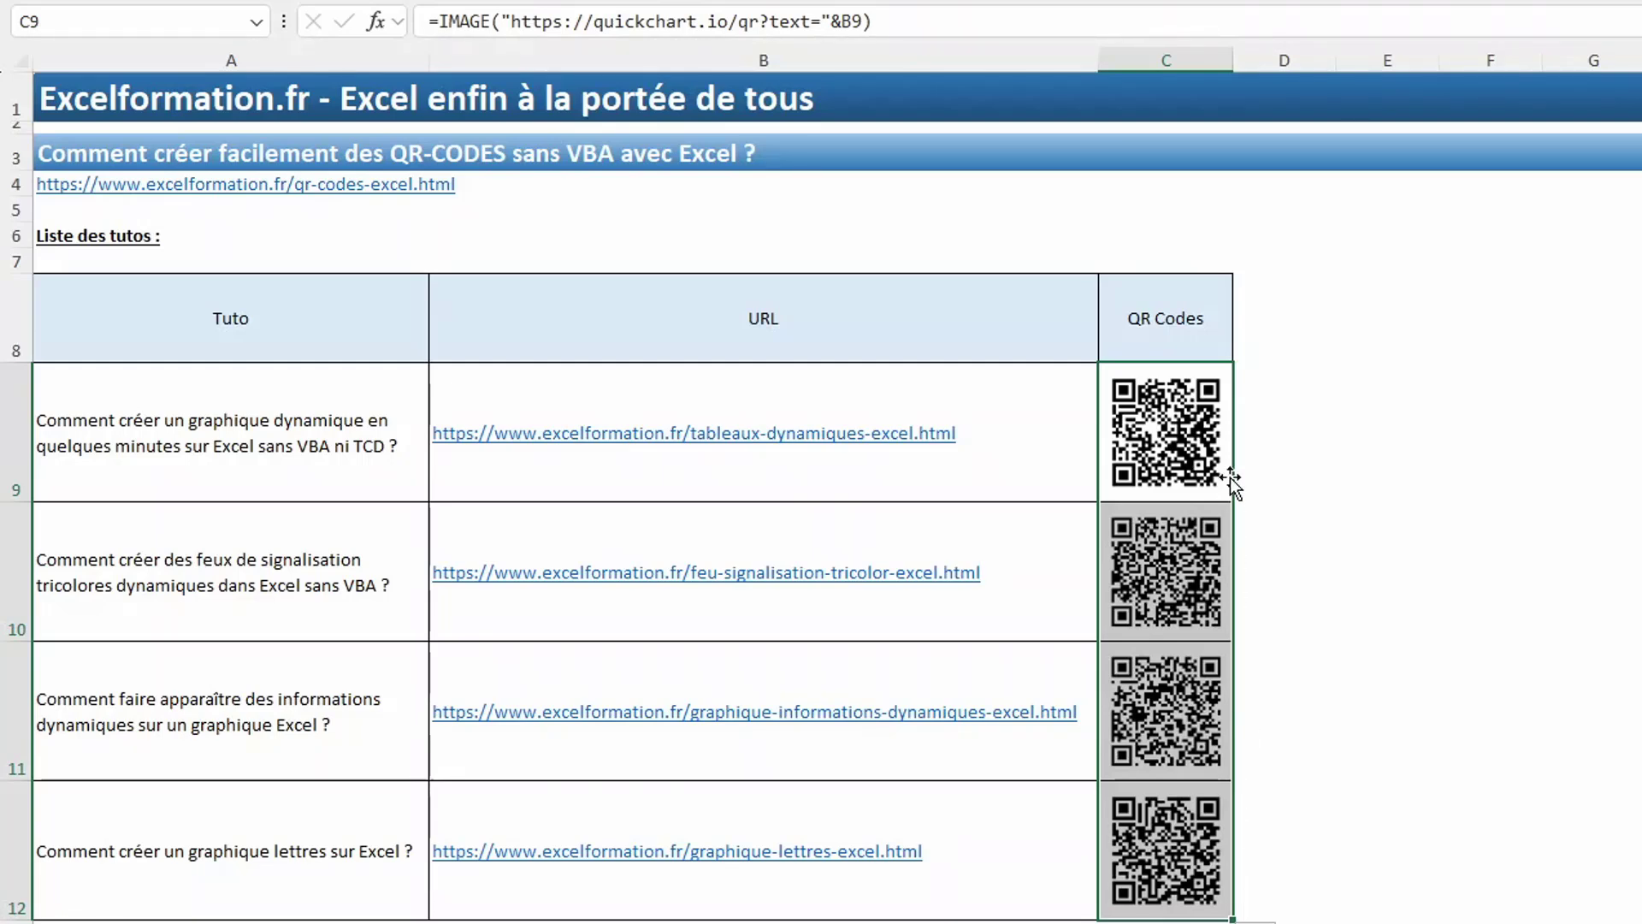
# - Colour the QR code in C9 red by appending &"&dark=f00" after B9 in its IMAGE formula
pyautogui.click(864, 21)
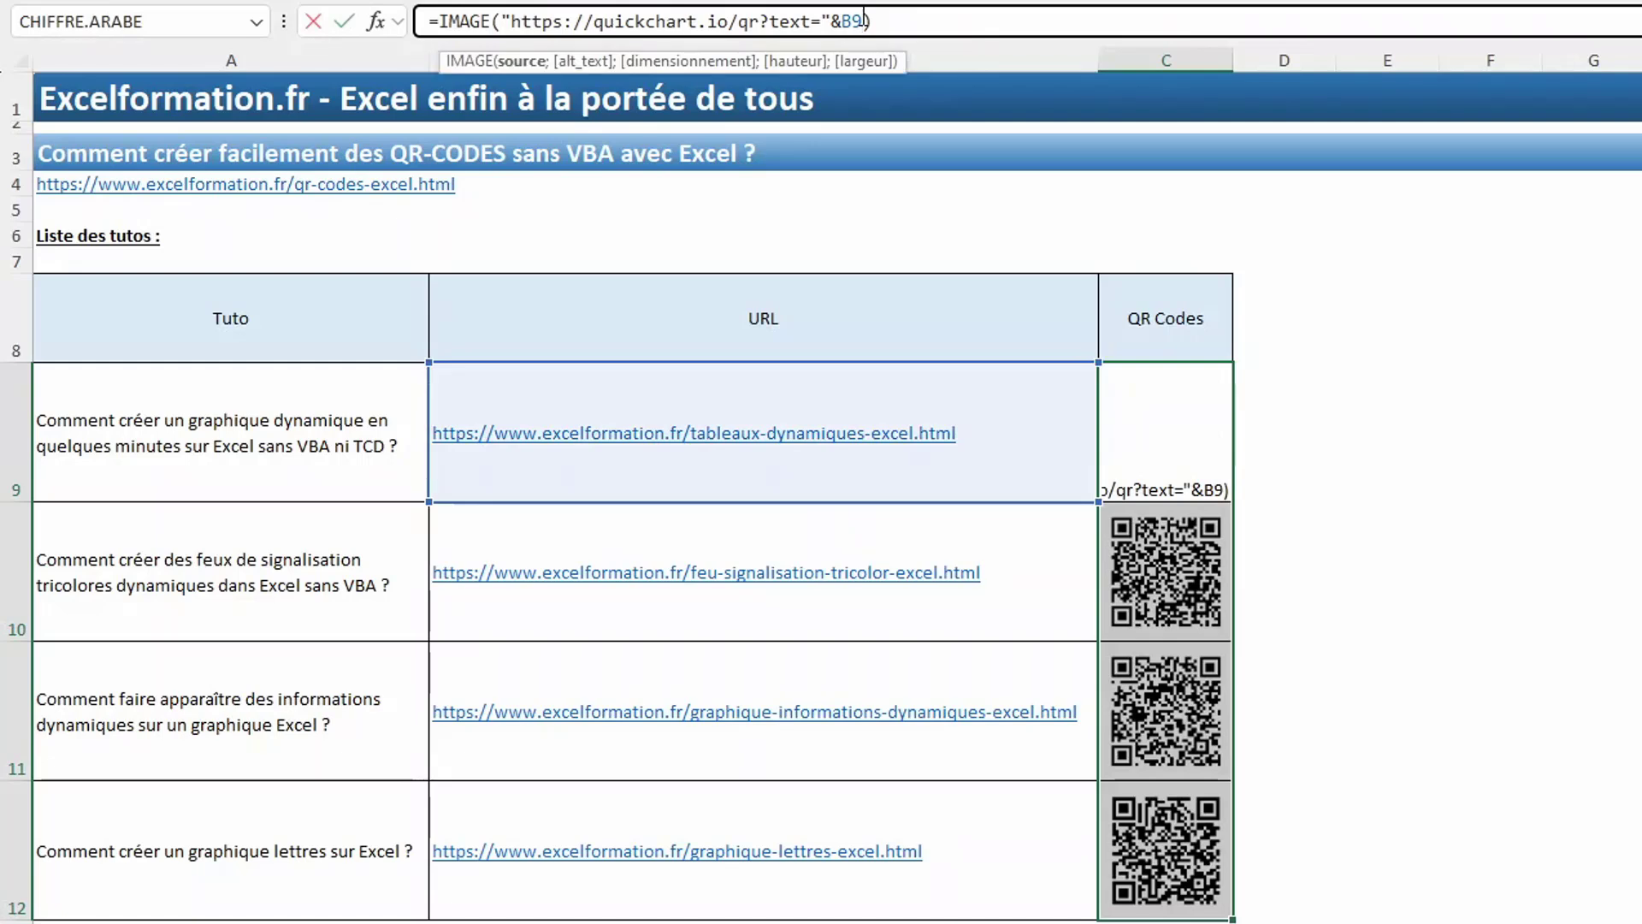
pyautogui.write('&')
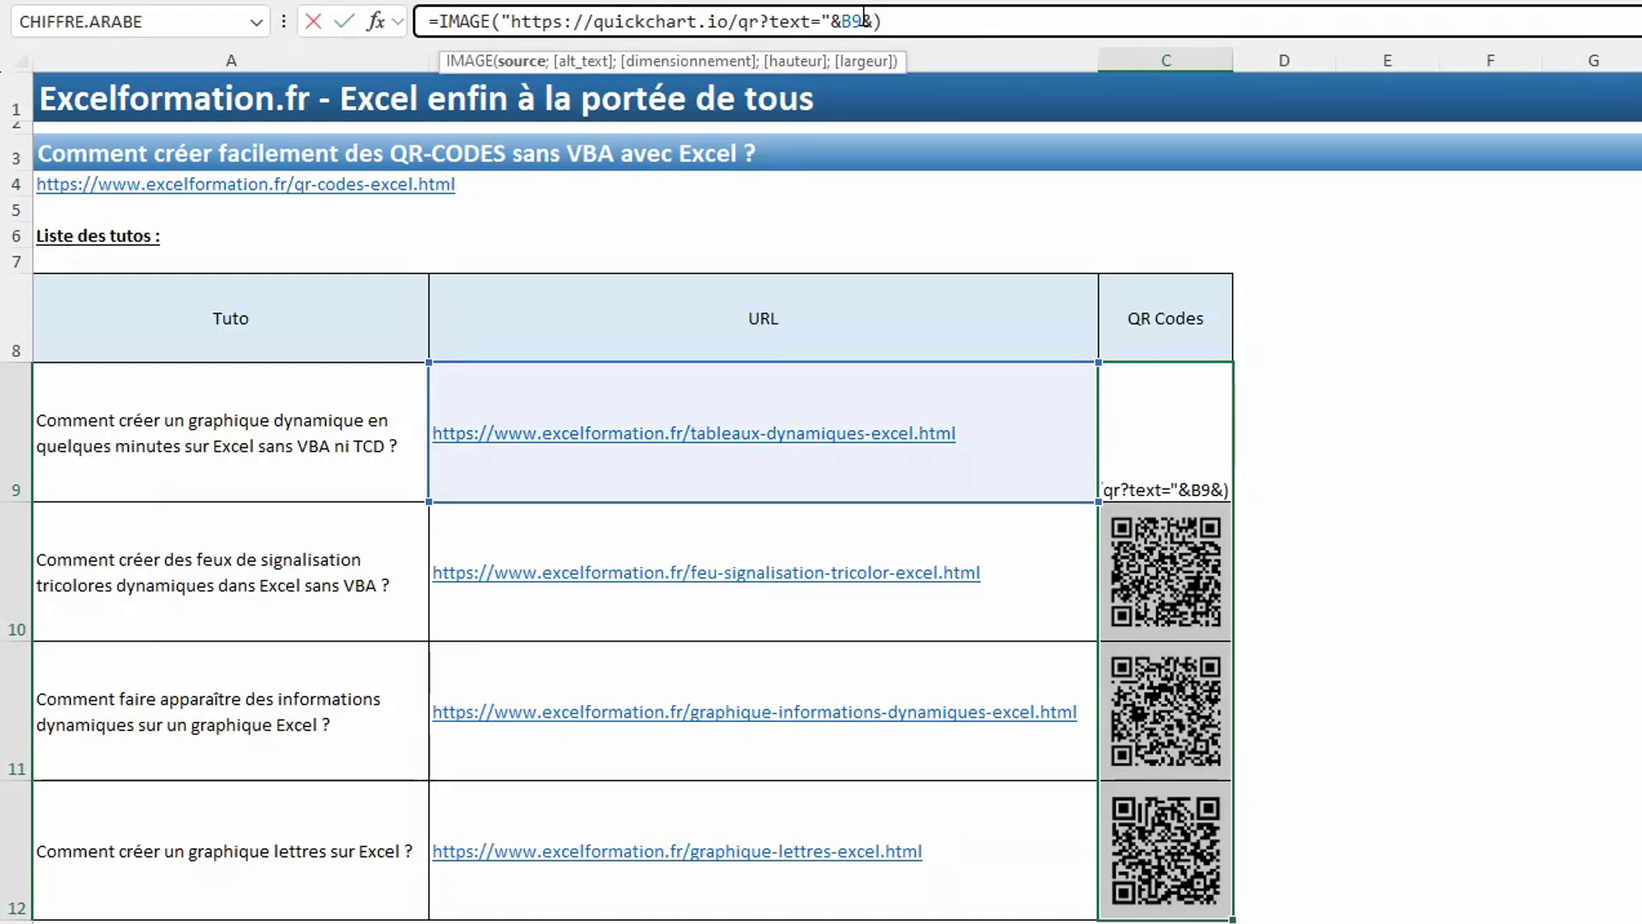
pyautogui.write('"')
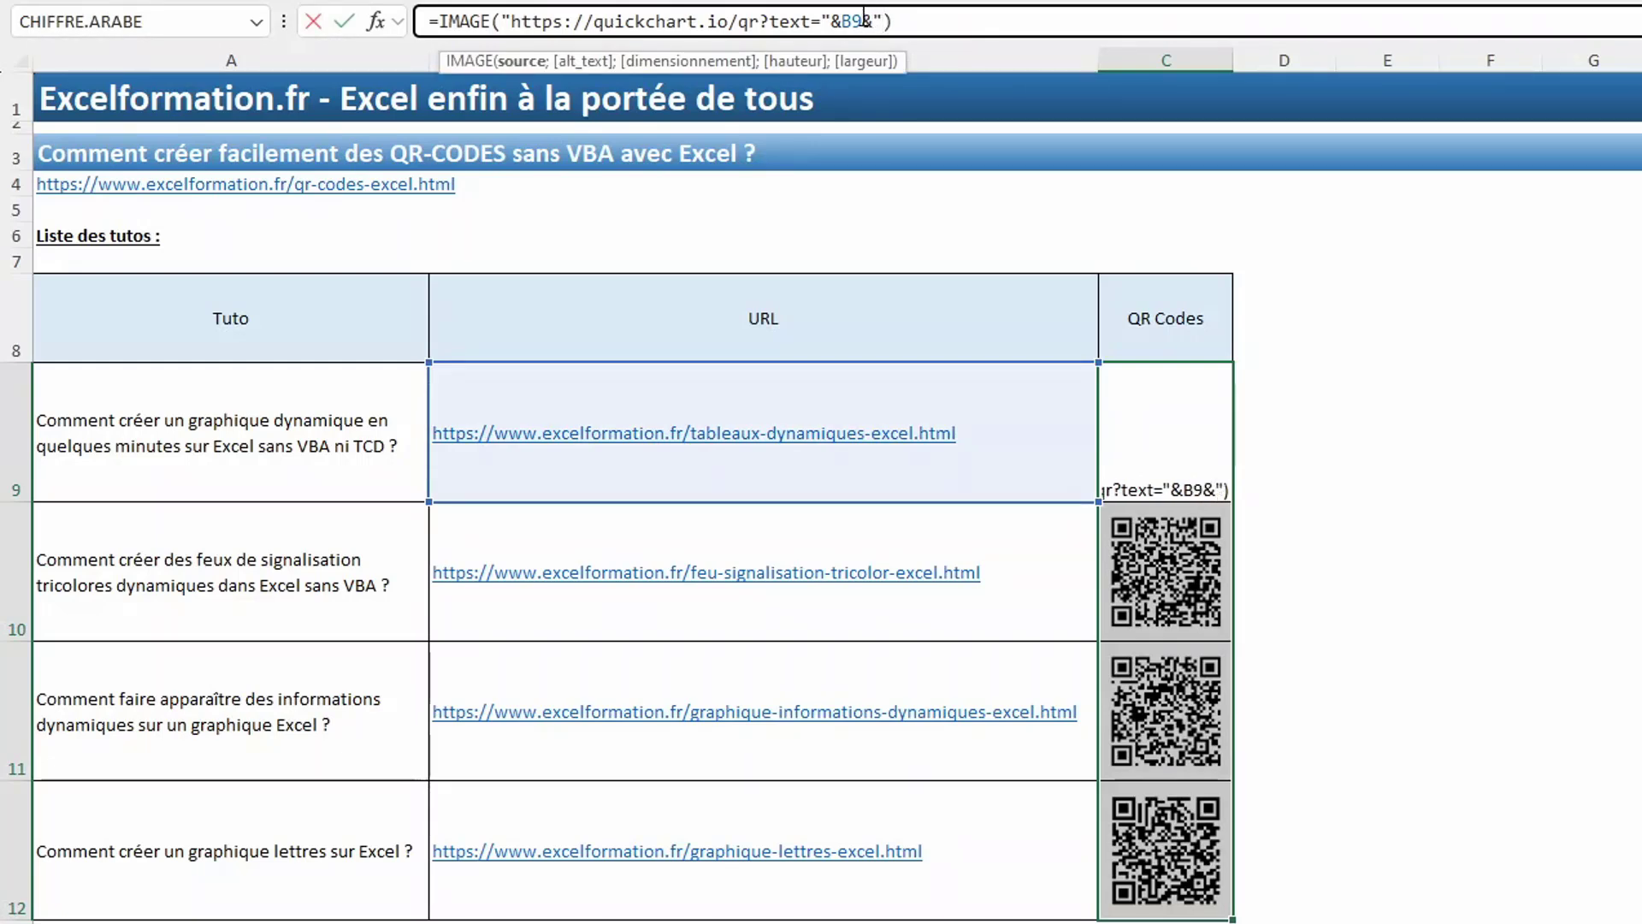
pyautogui.write('&')
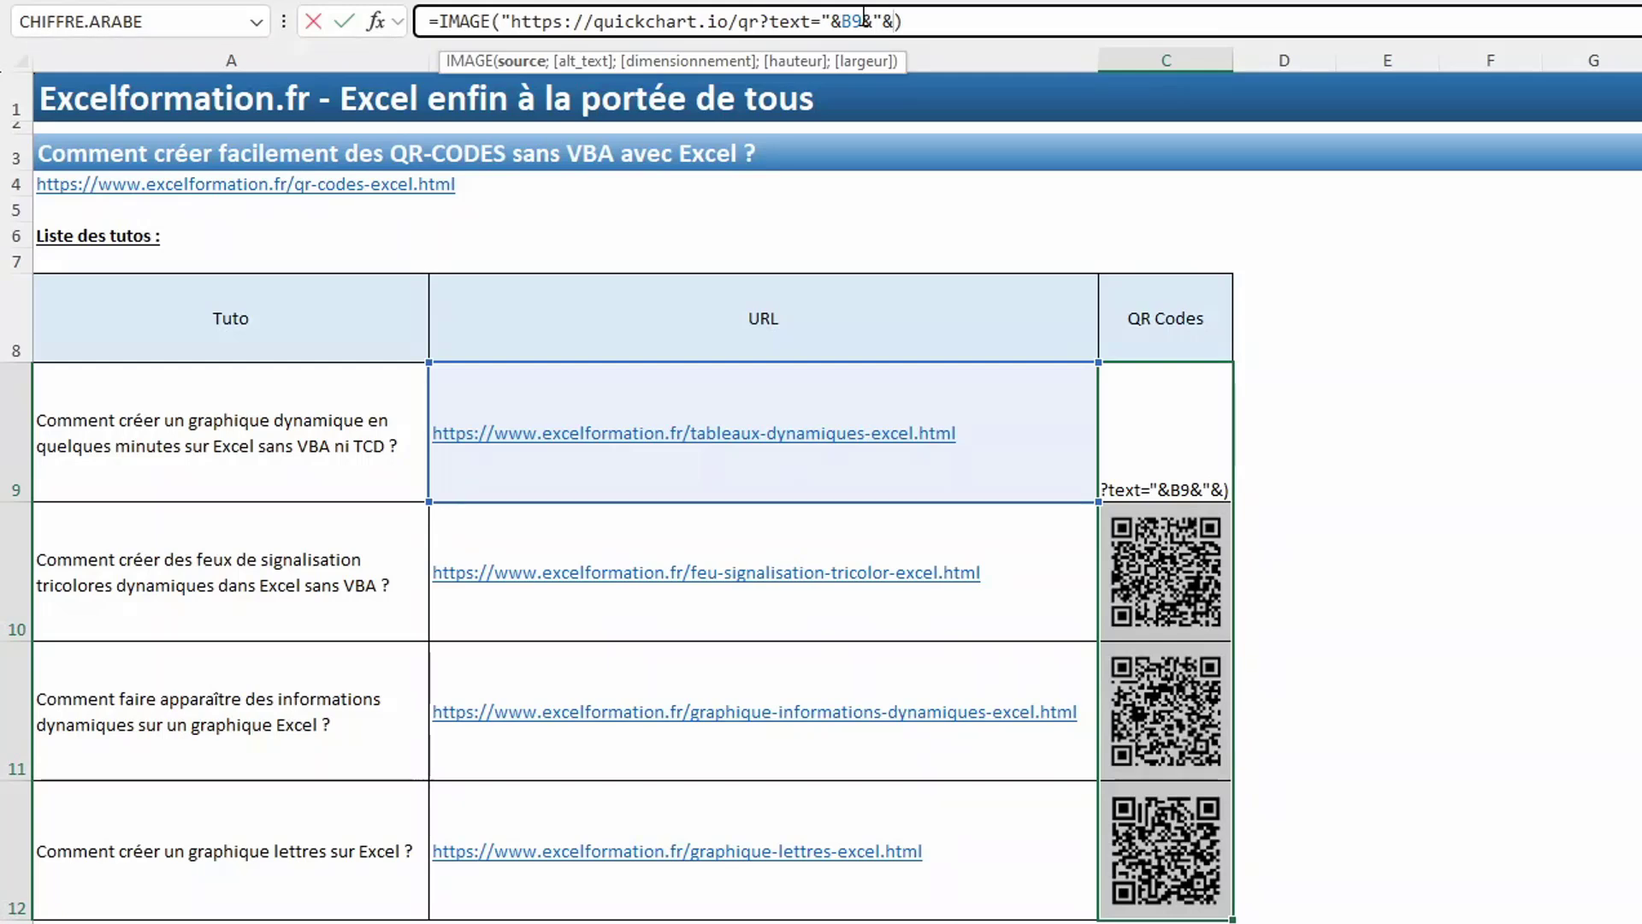
pyautogui.write('dark')
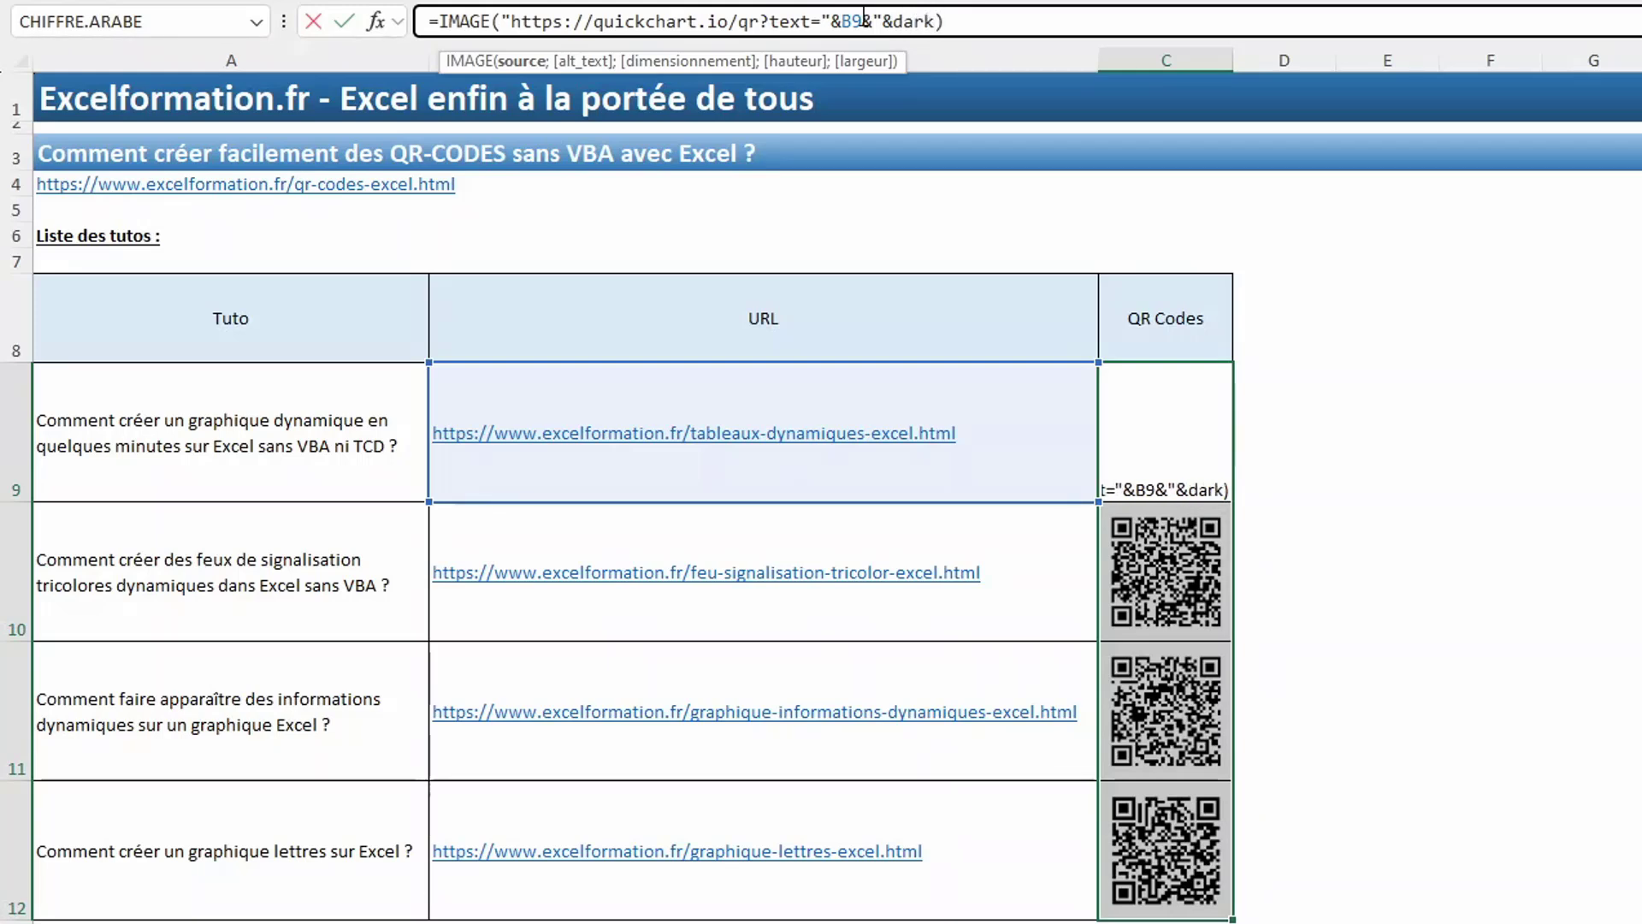
pyautogui.write('=')
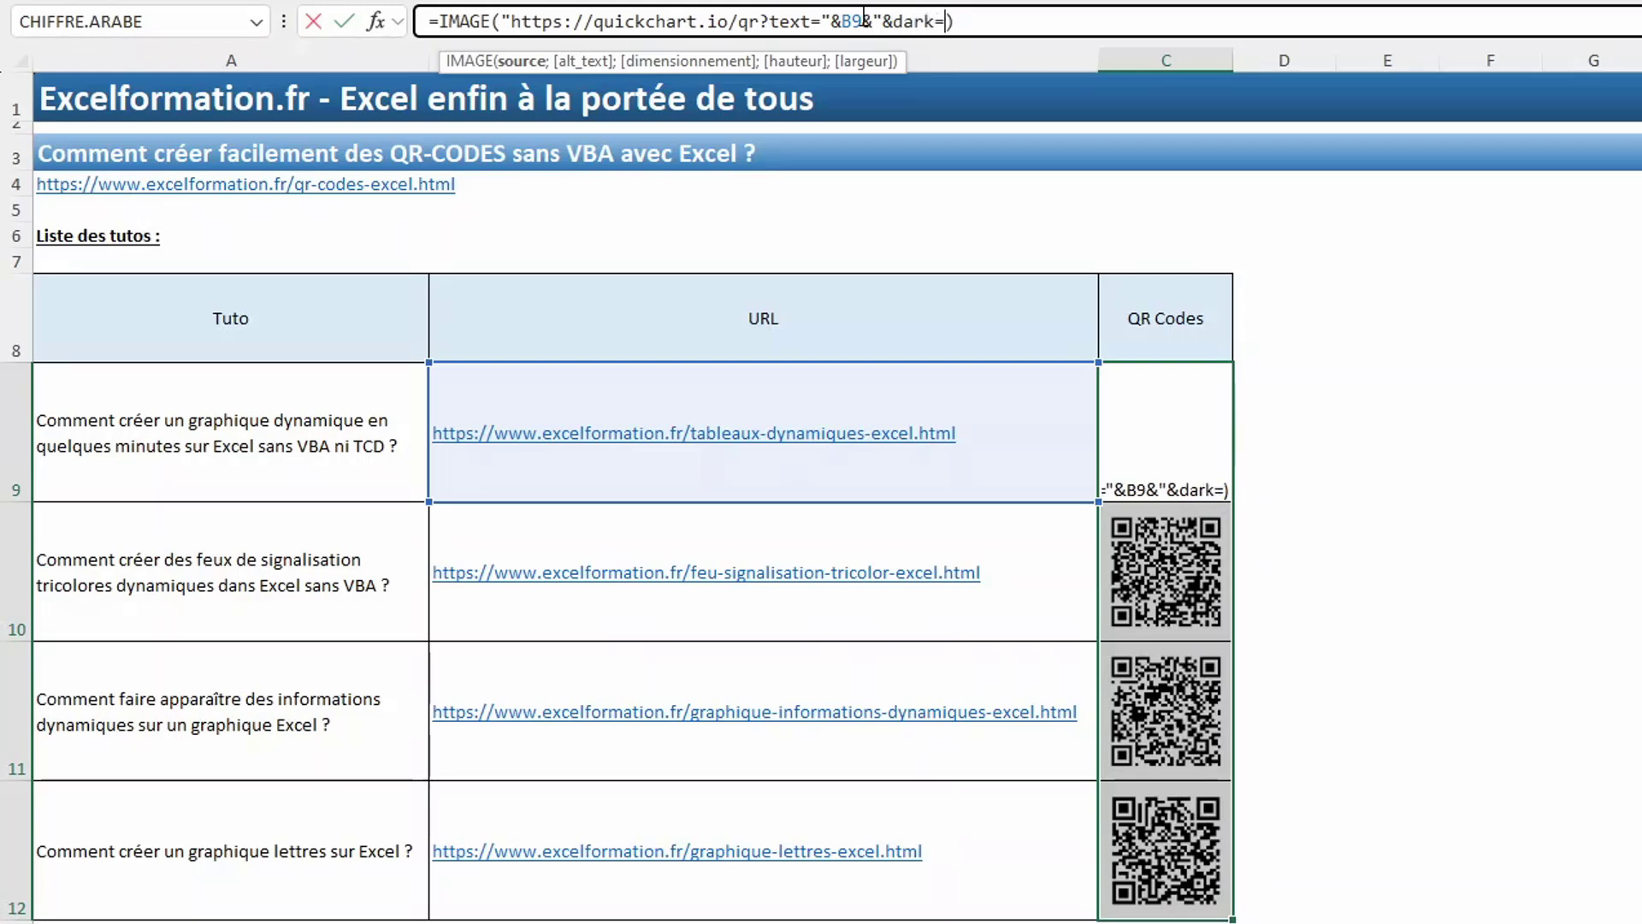
pyautogui.write('f00"')
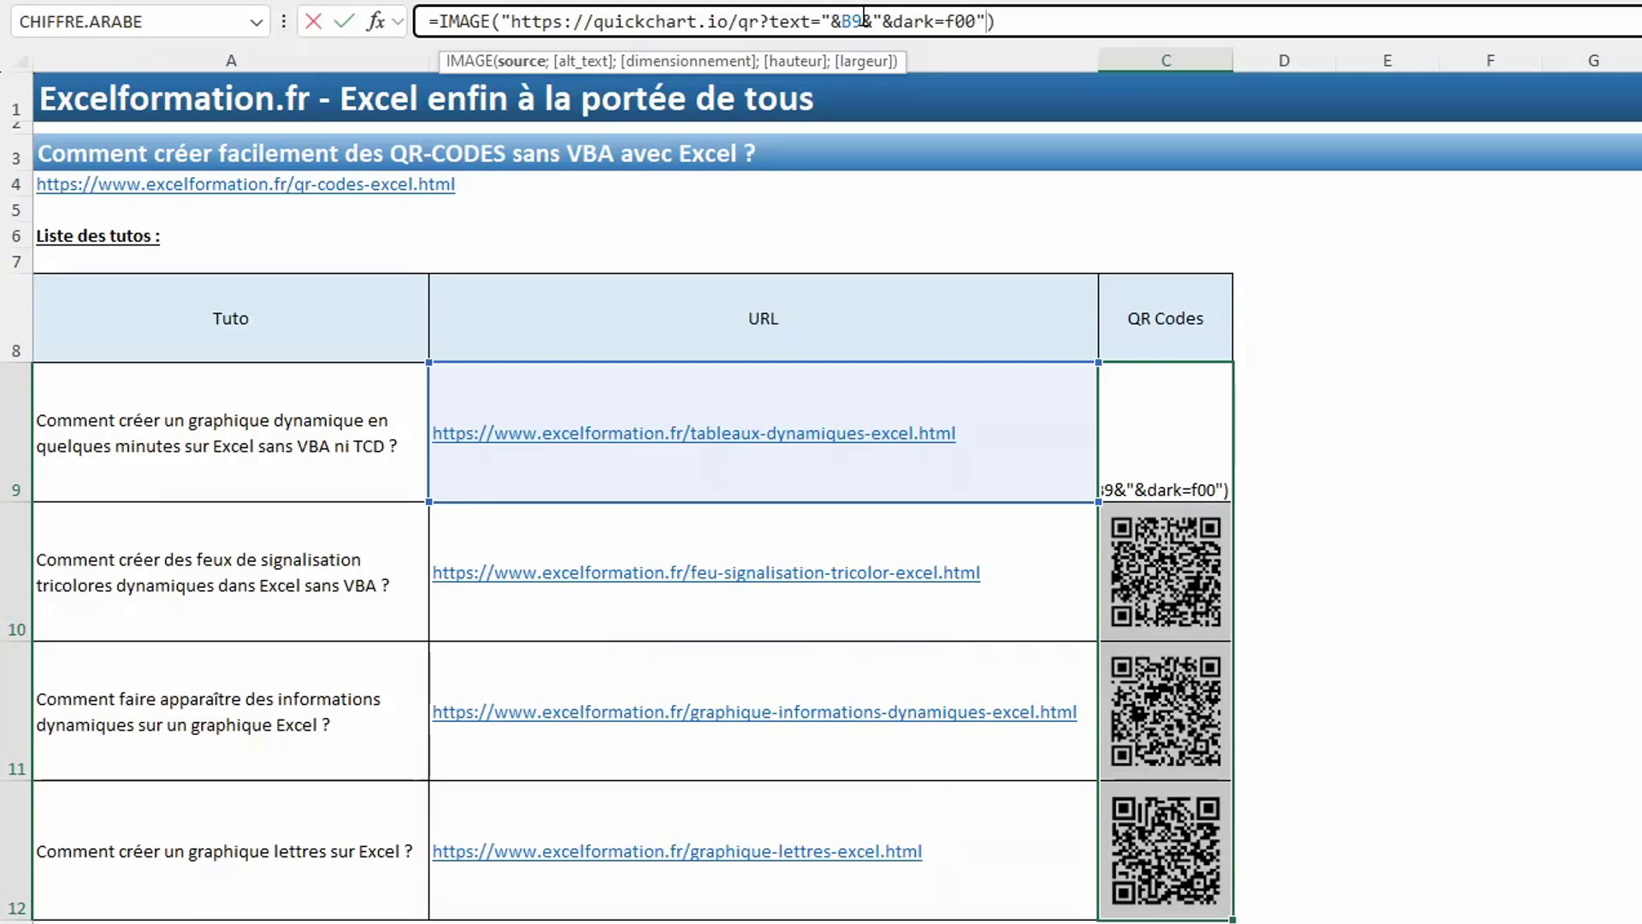
pyautogui.press('Return')
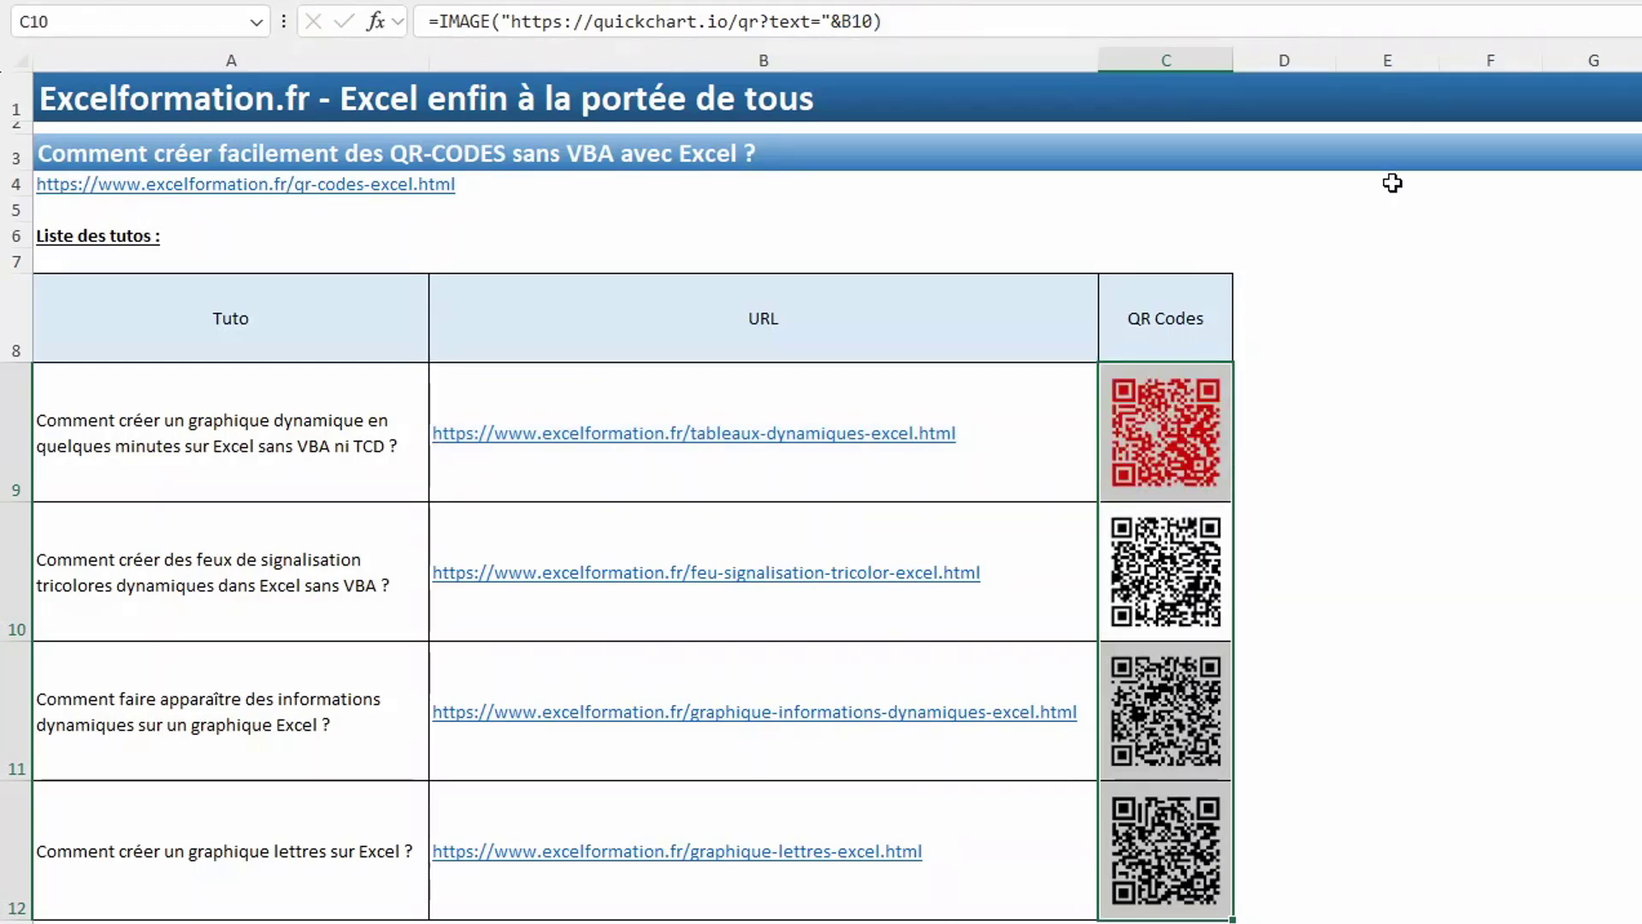
# - Give the QR code in C9 a cyan background by adding &light=0ff after dark=f00 in its formula
pyautogui.click(1160, 487)
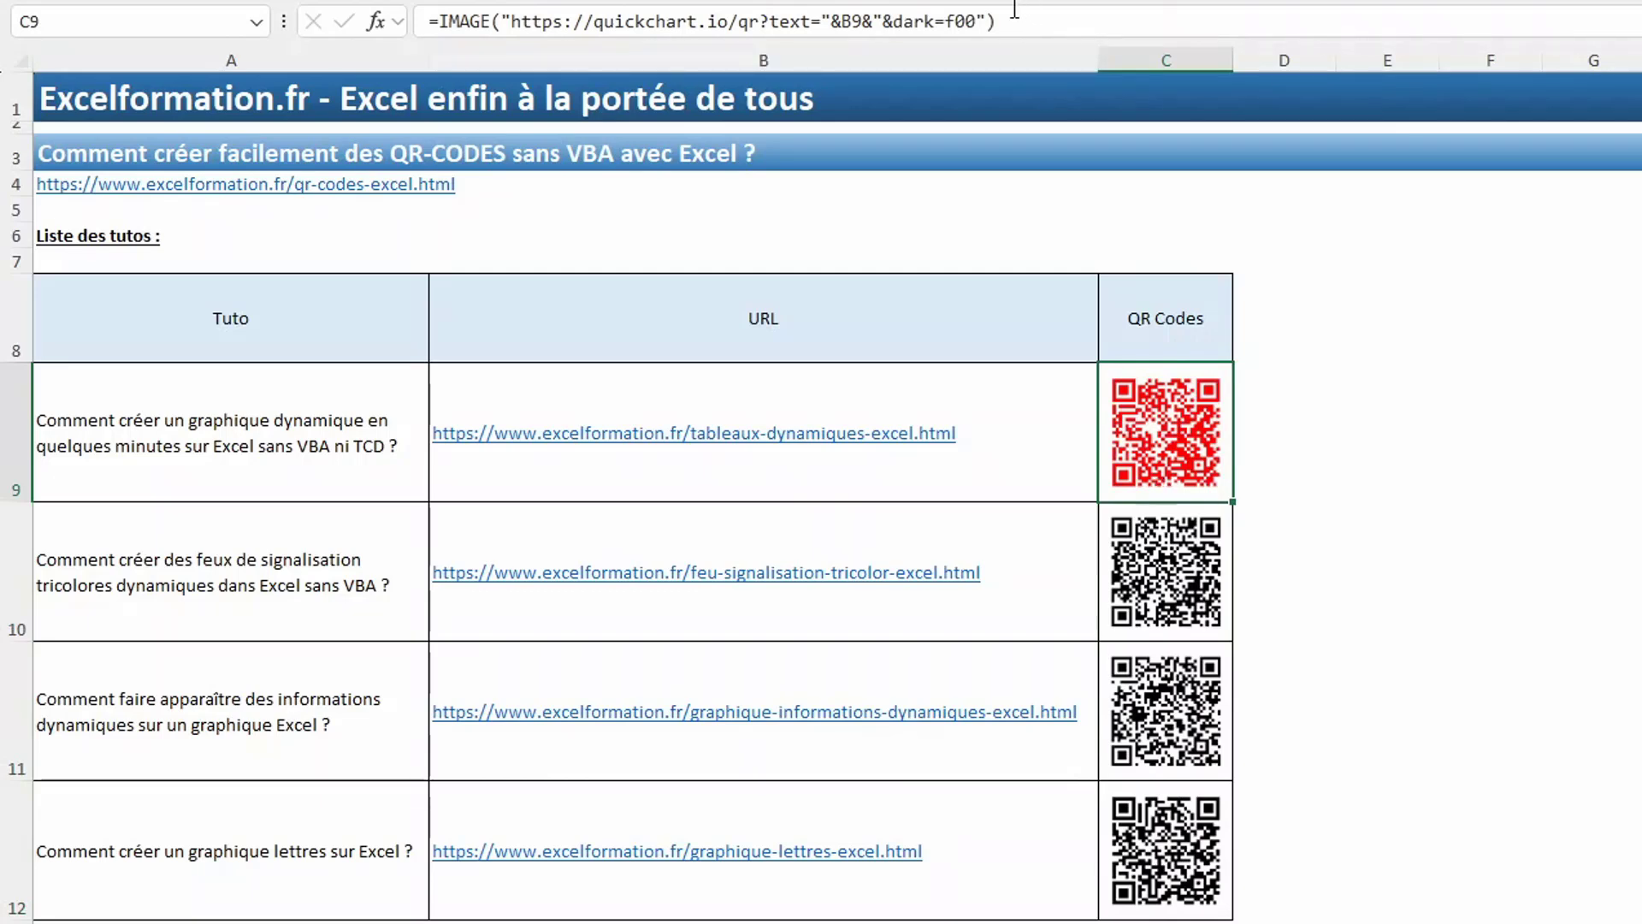
pyautogui.click(979, 22)
pyautogui.write('&lig')
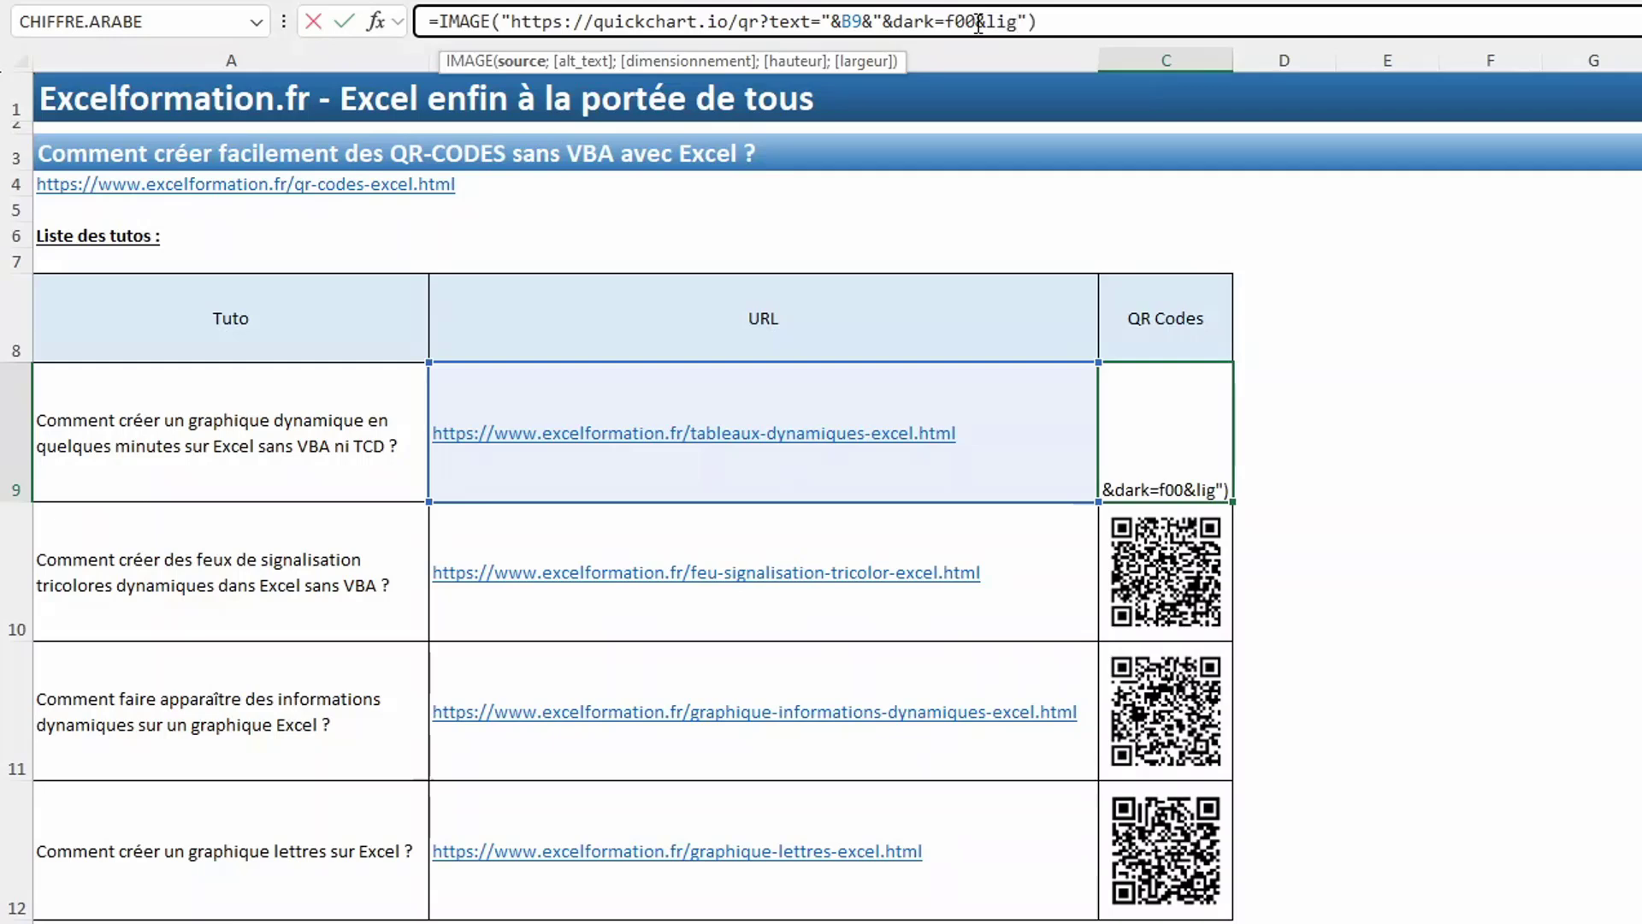
pyautogui.write('ht')
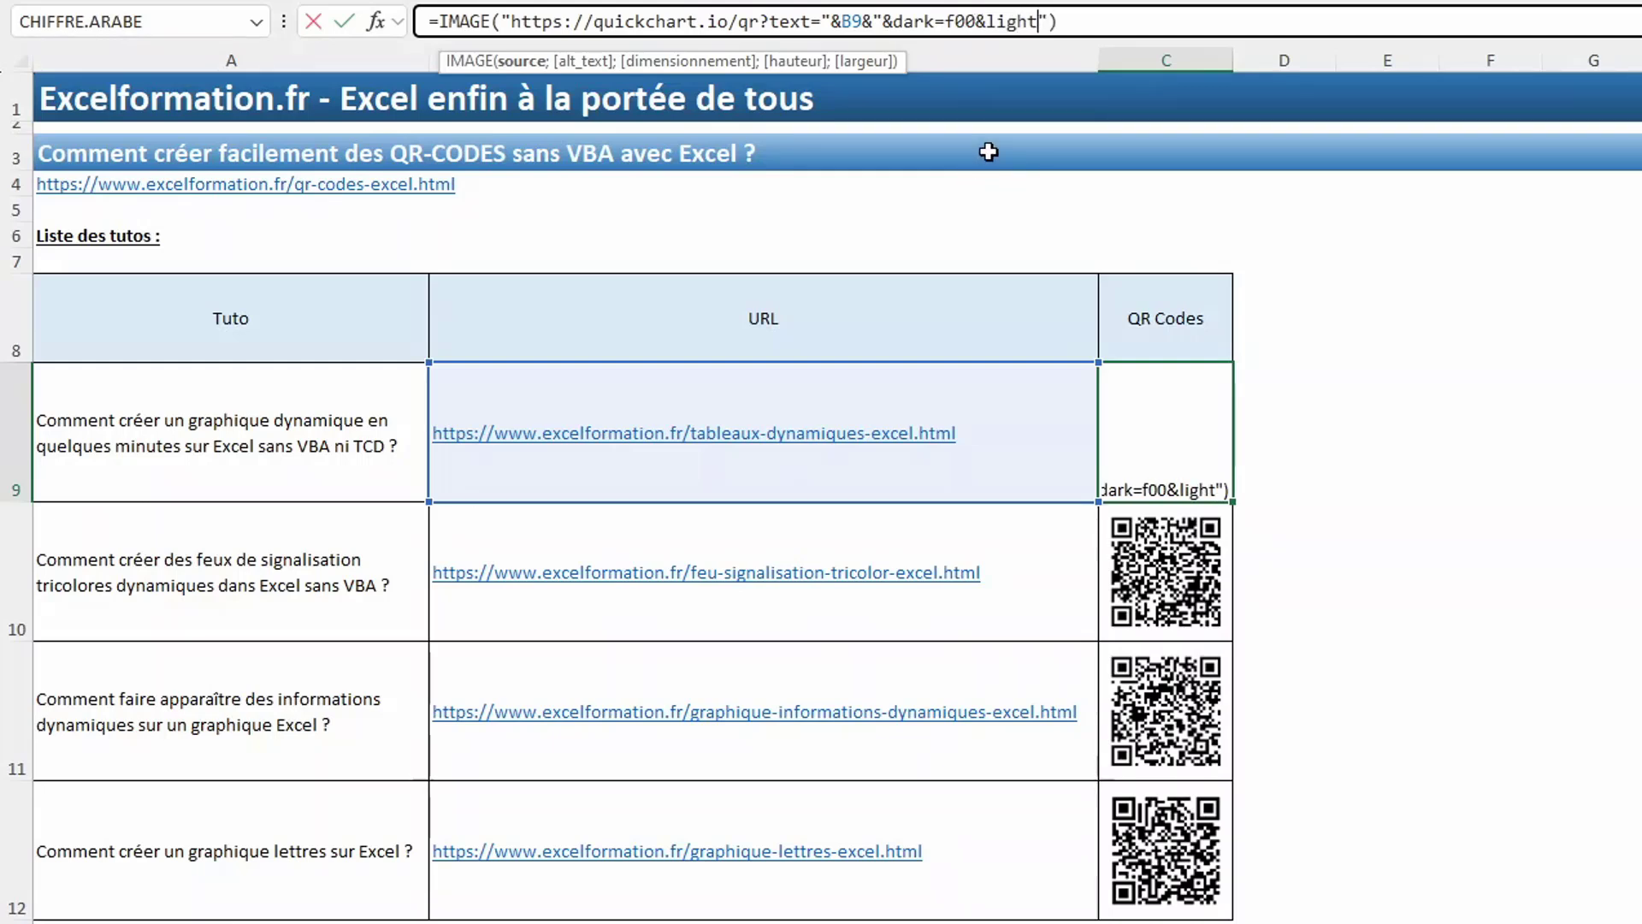
pyautogui.write('=')
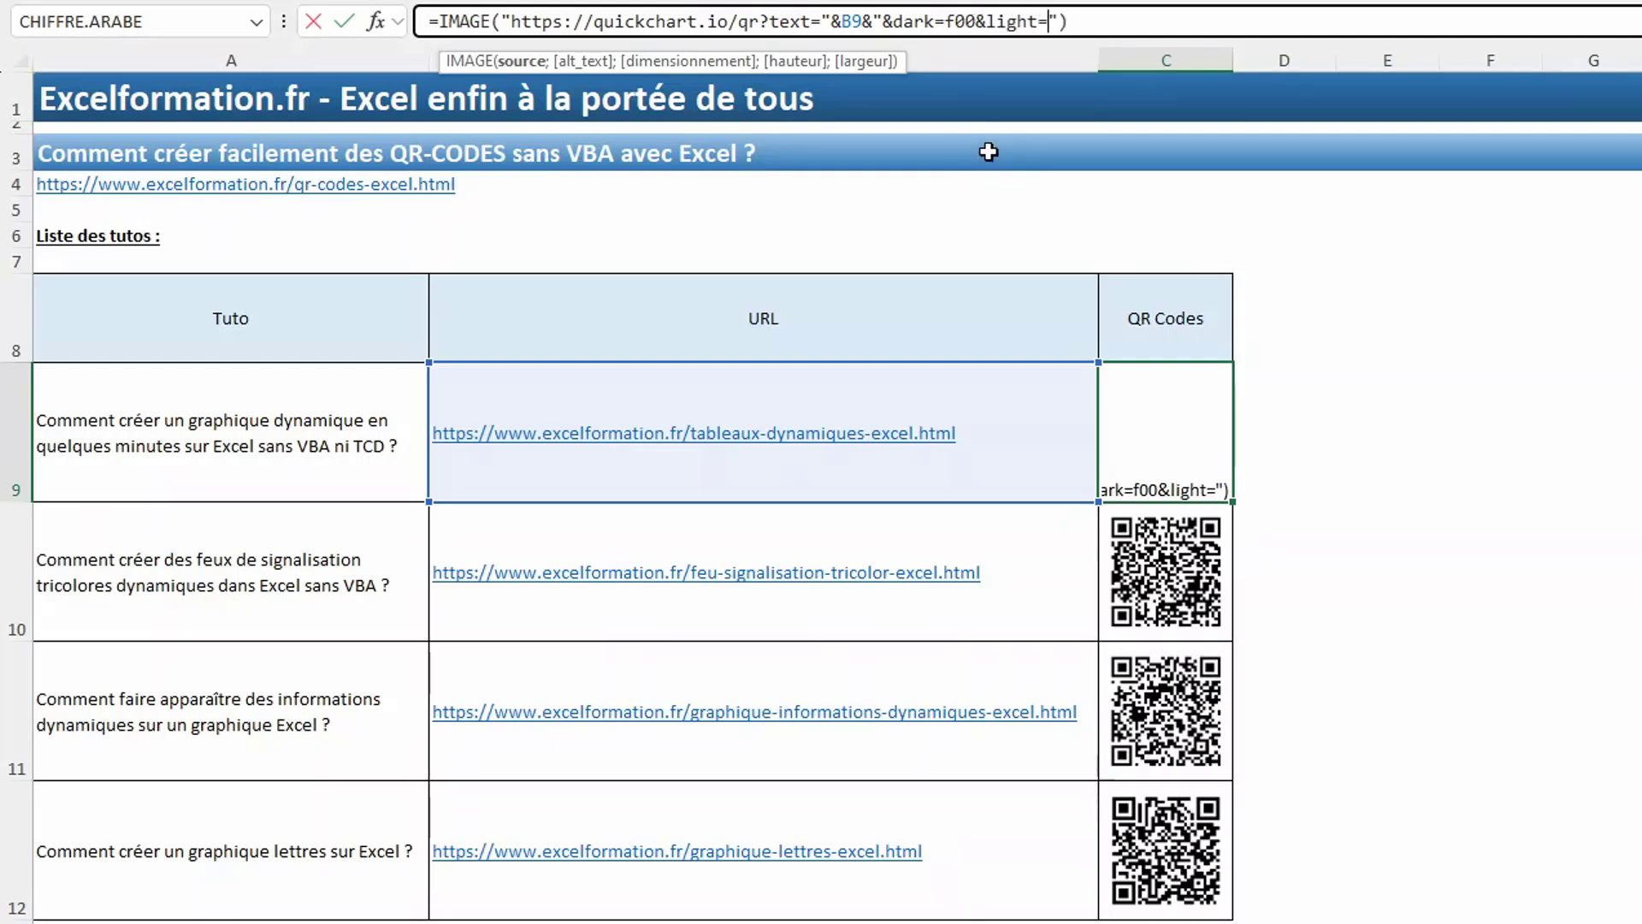
pyautogui.write('0ff')
pyautogui.press('Return')
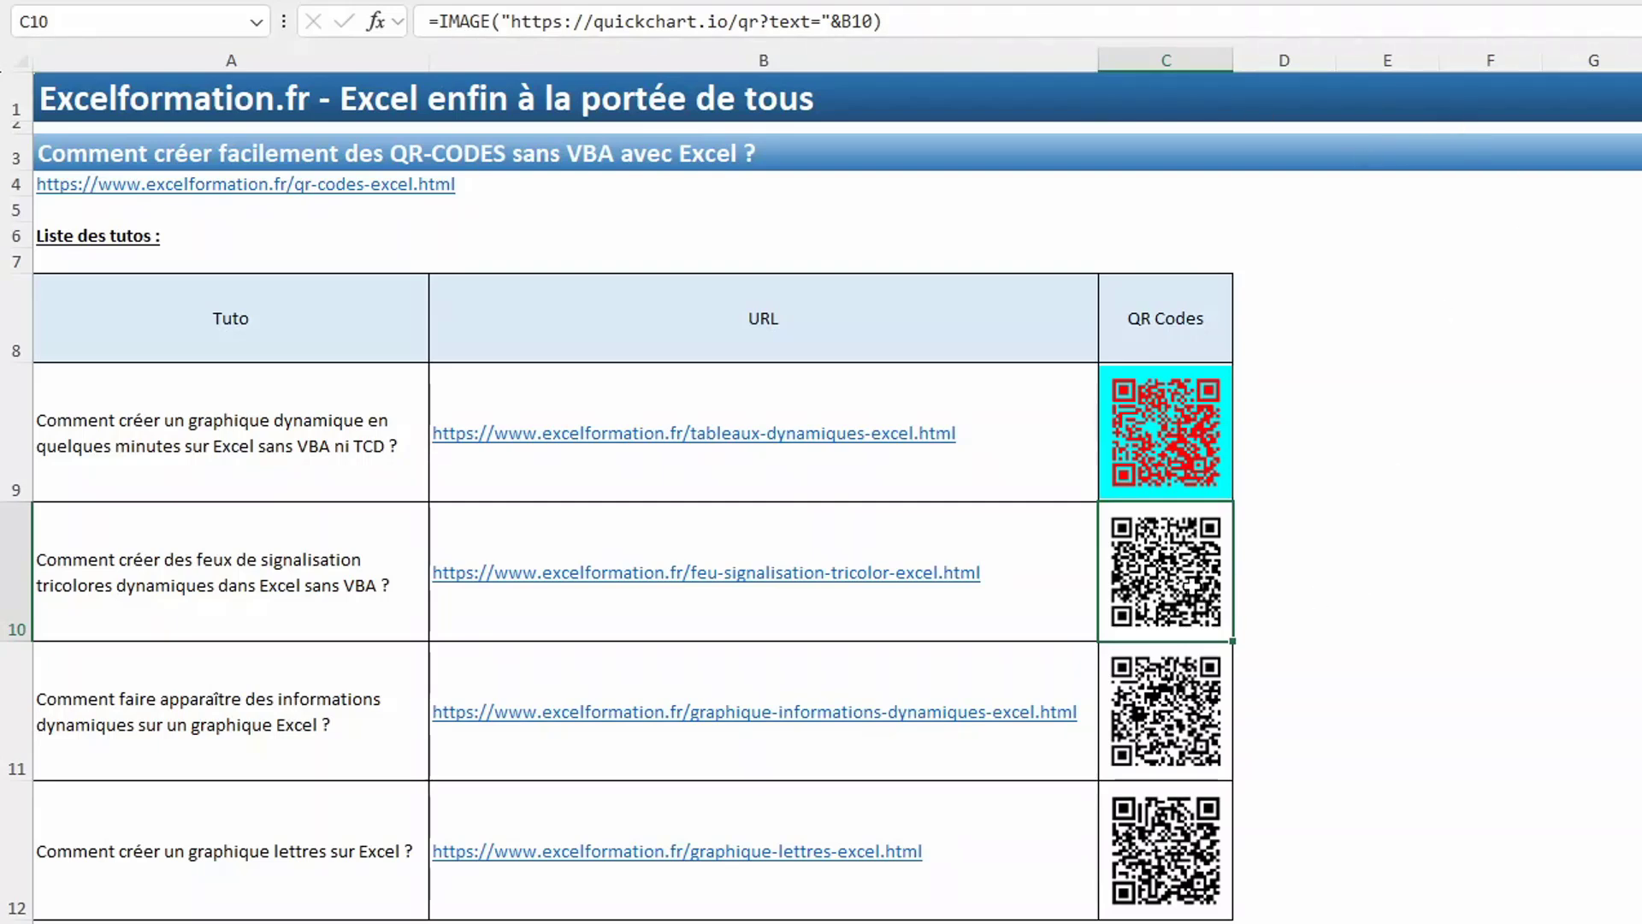
# - Place the logo from B14 in the centre of C10's QR code by appending &"&centerImageUrl="&B14 to its IMAGE formula
pyautogui.click(874, 22)
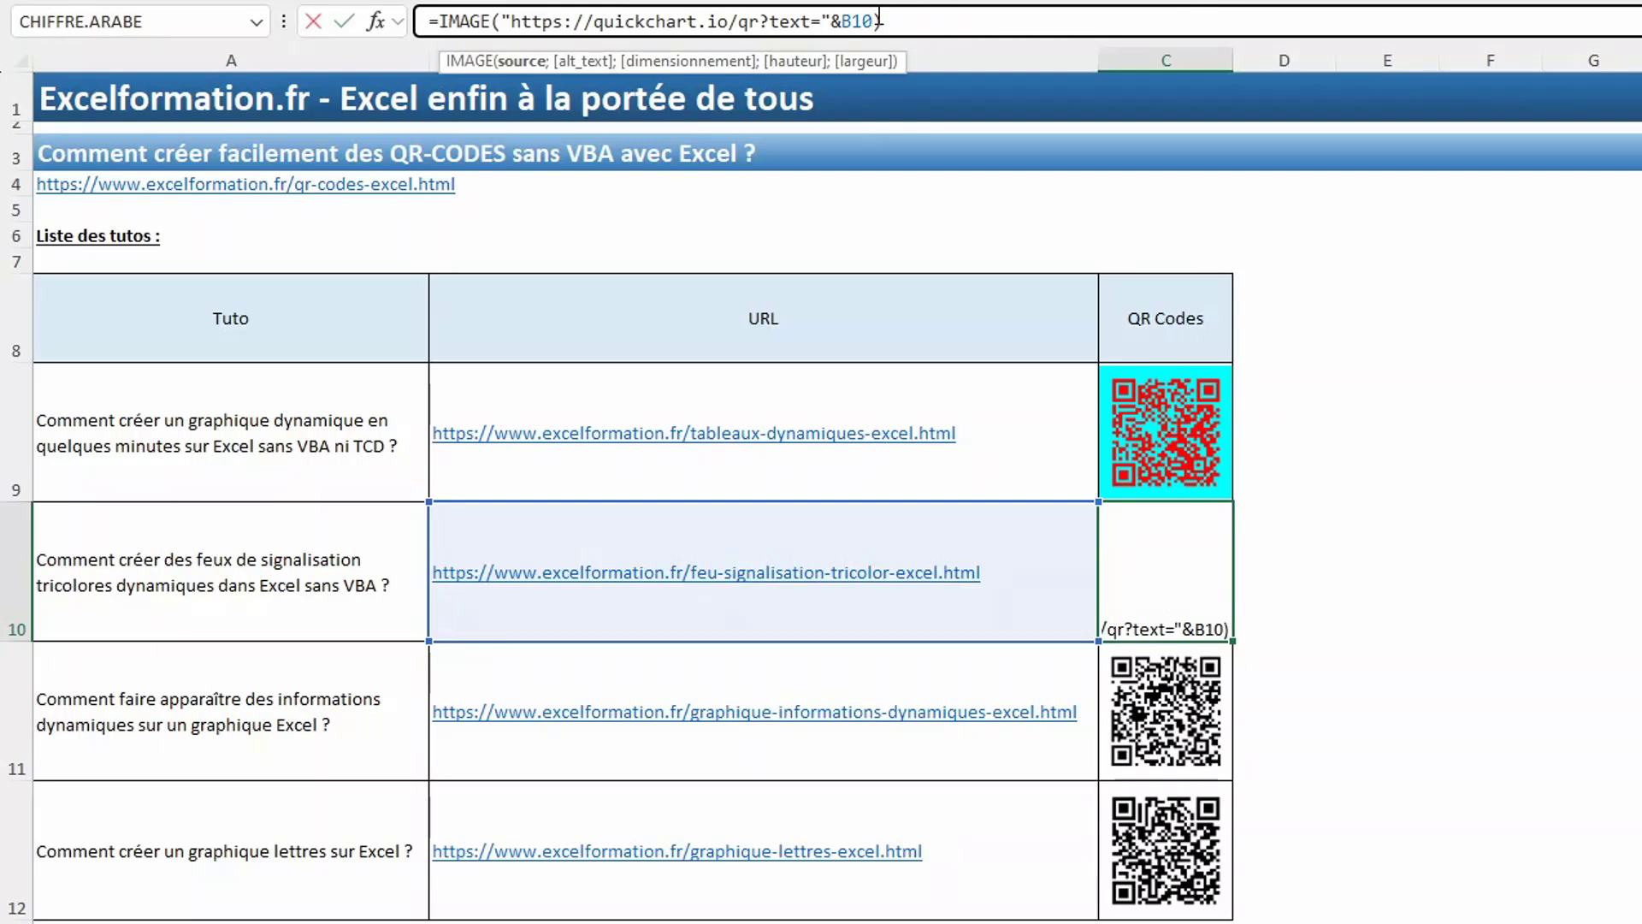
pyautogui.write('&"&cent')
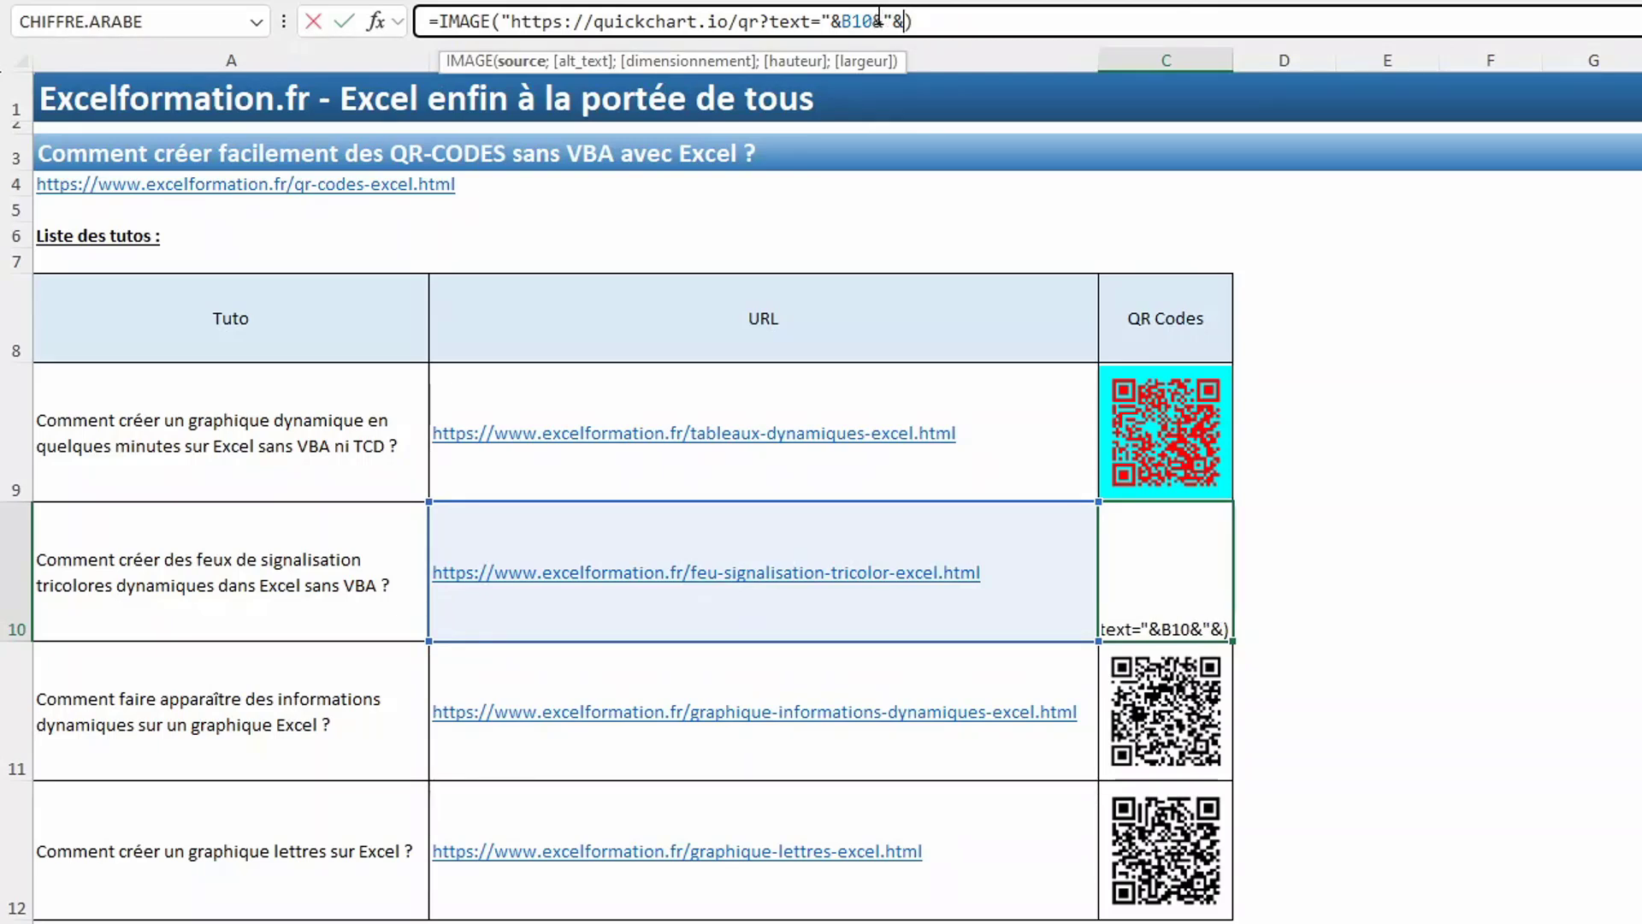
pyautogui.write('erImageUR')
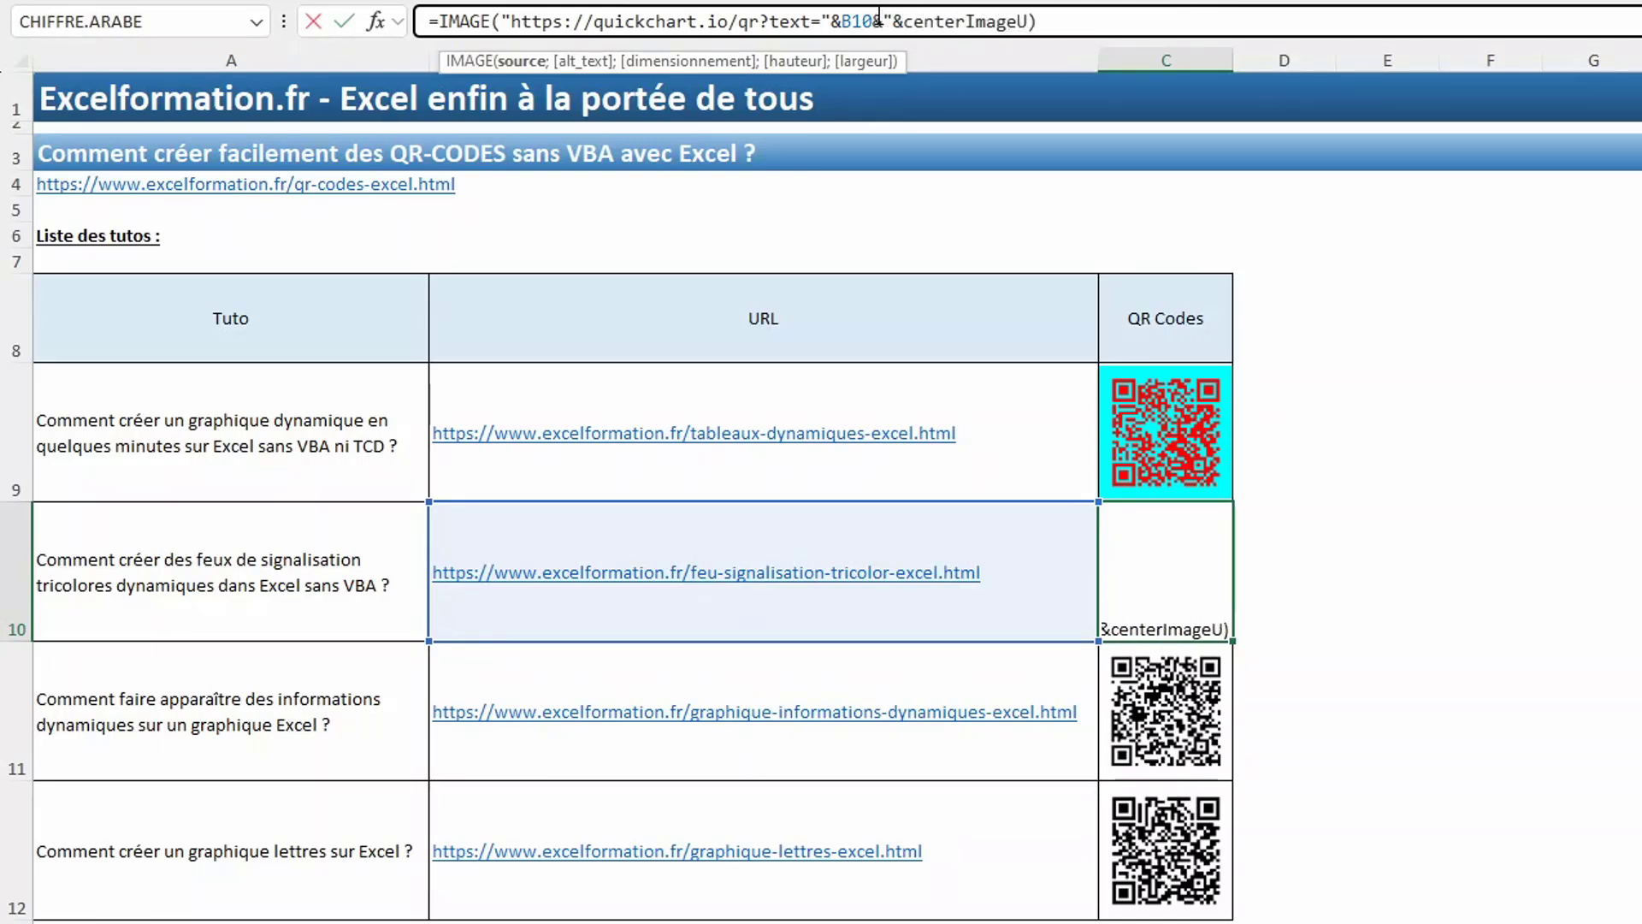
pyautogui.press('BackSpace')
pyautogui.write('rl=')
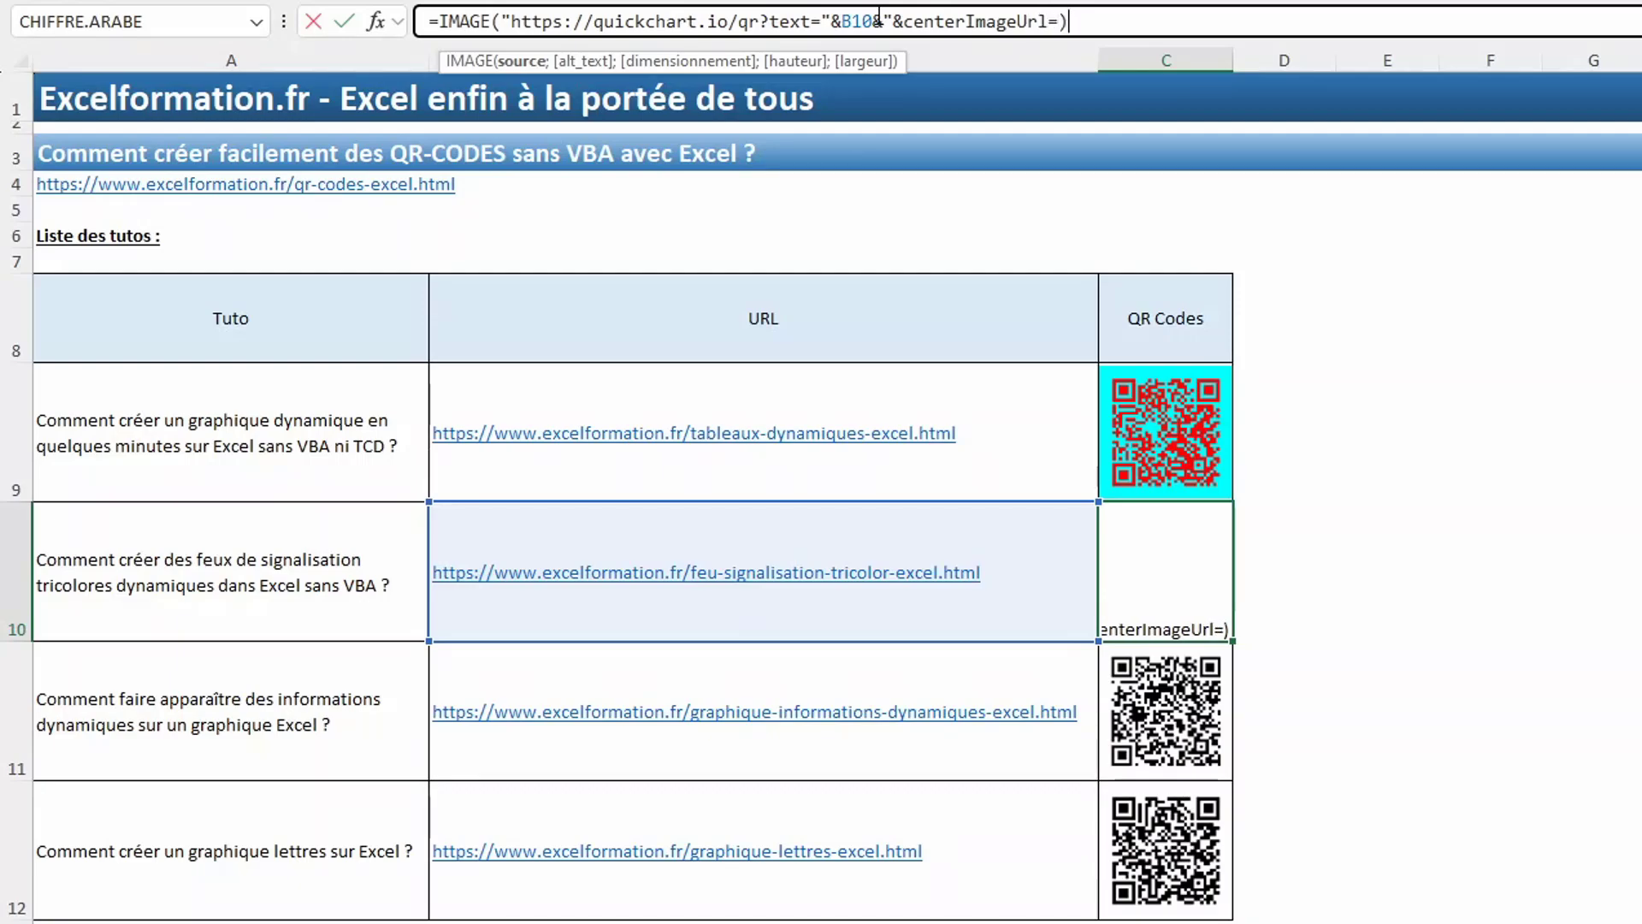
pyautogui.write('"&')
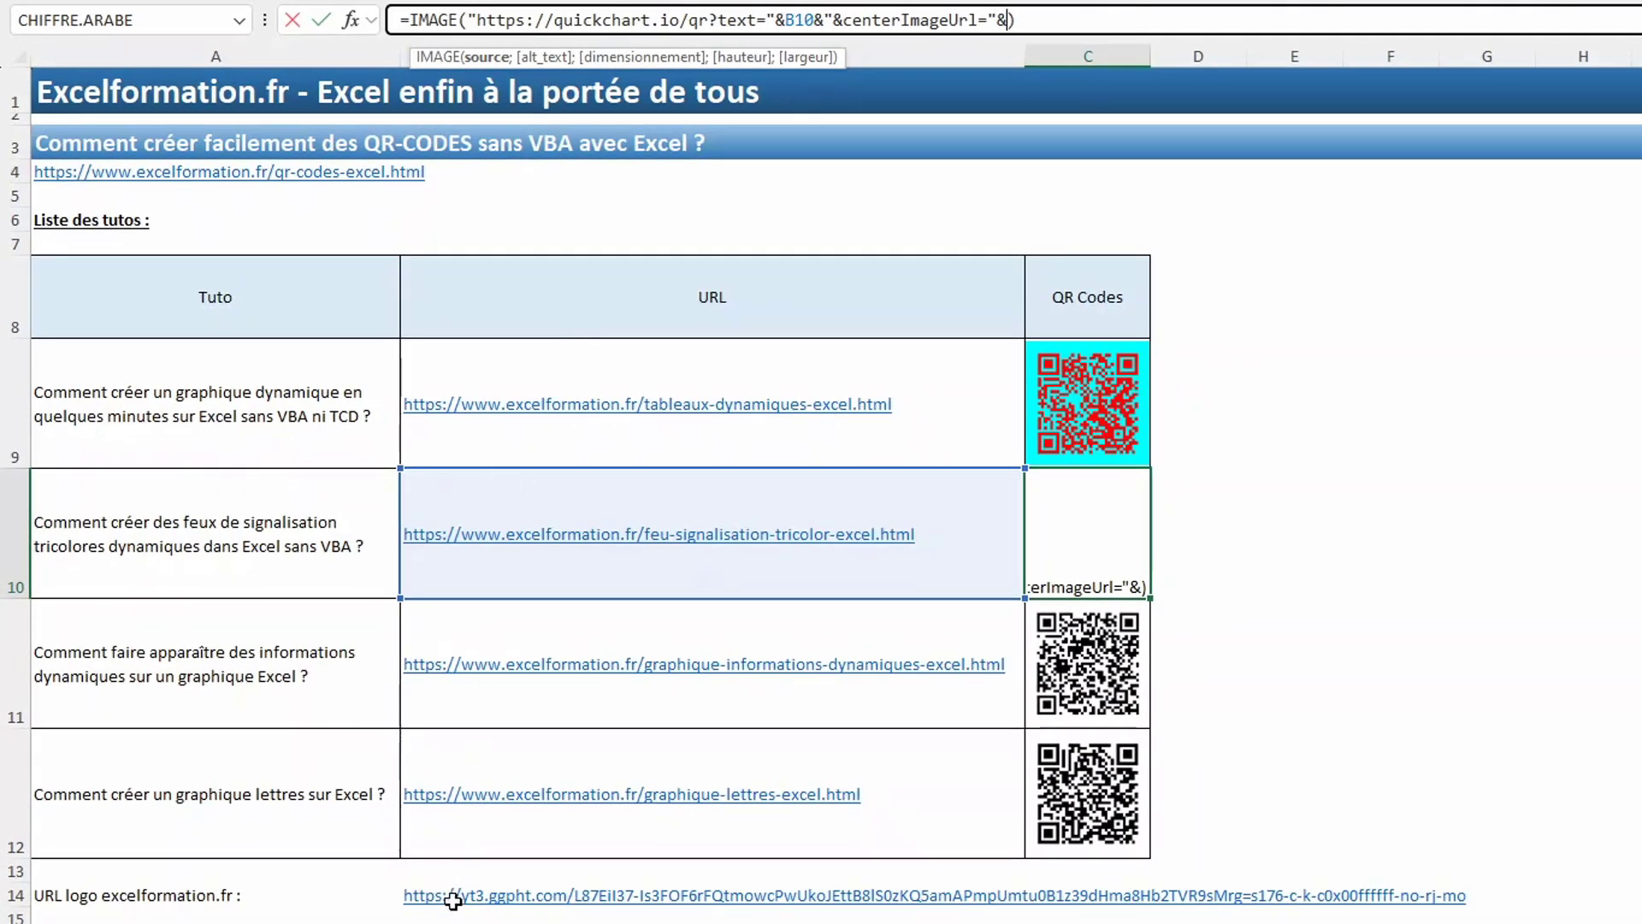
pyautogui.click(453, 898)
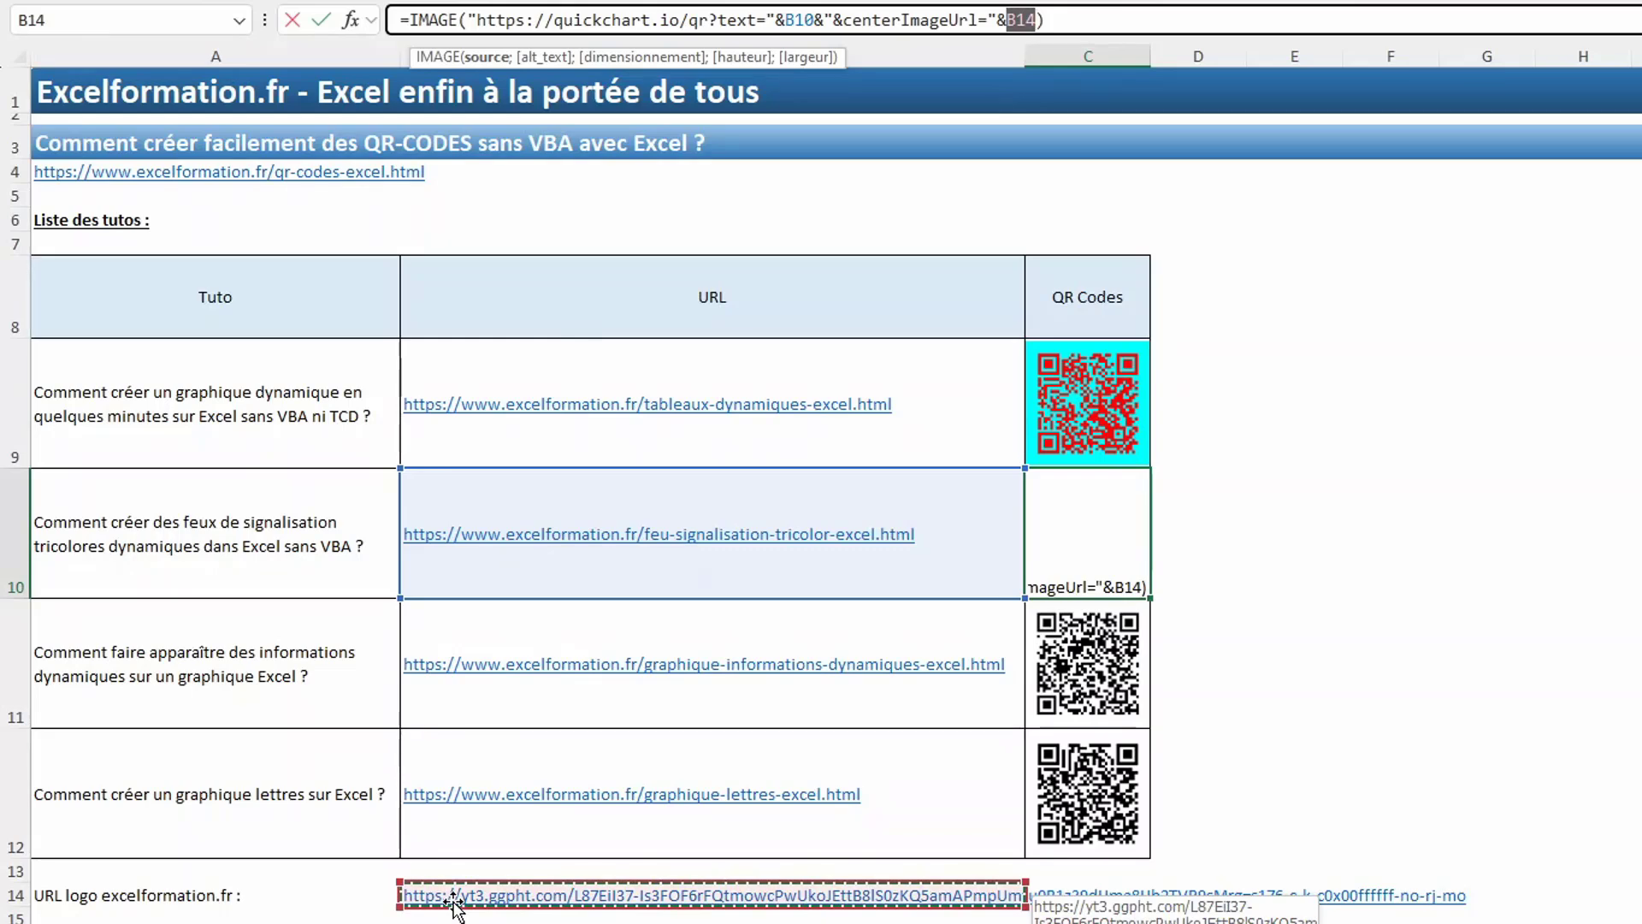
pyautogui.press('Return')
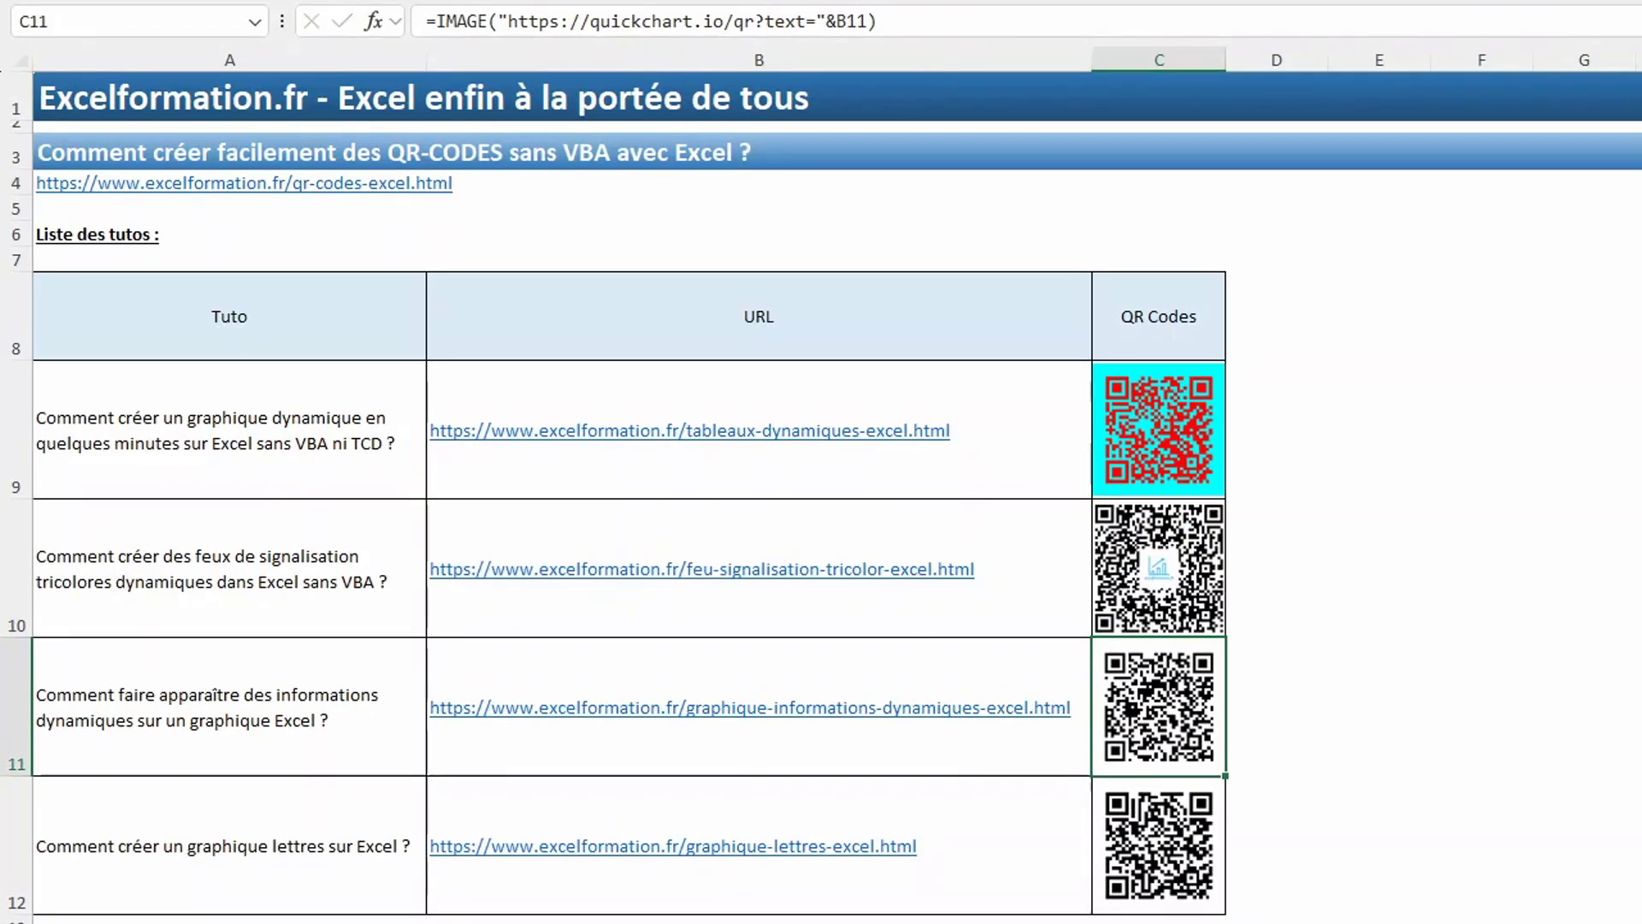
# - Set the size ratio of the logo in C10's QR code to 0.5 by appending &"&centerImageSizeRatio=0.5" to the formula
pyautogui.click(1139, 518)
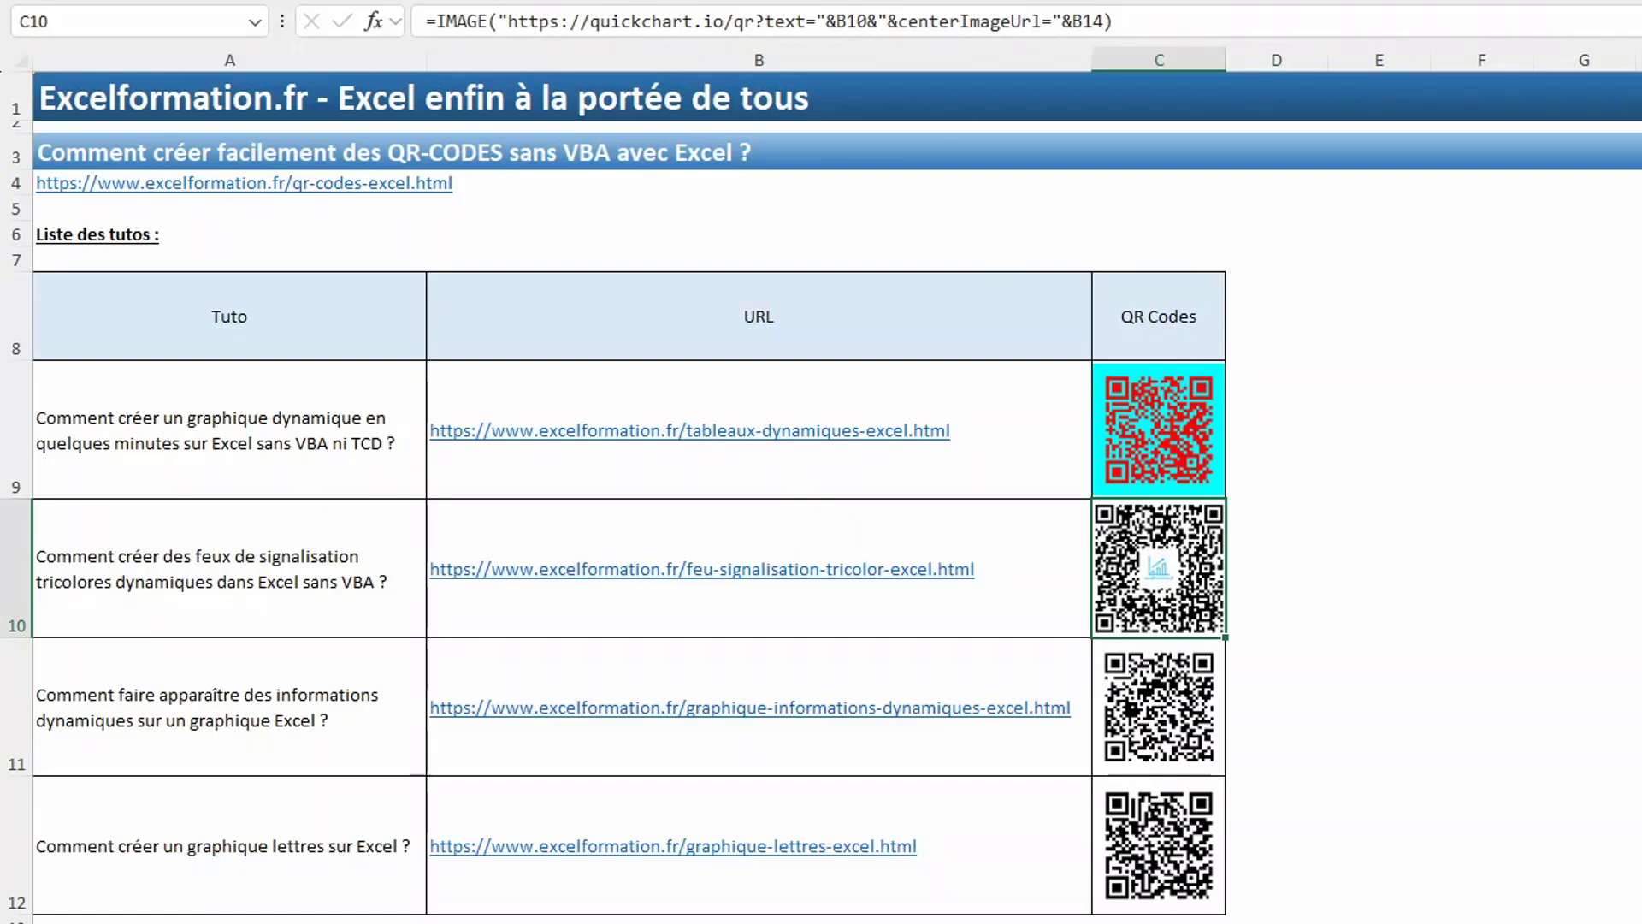
pyautogui.click(1108, 19)
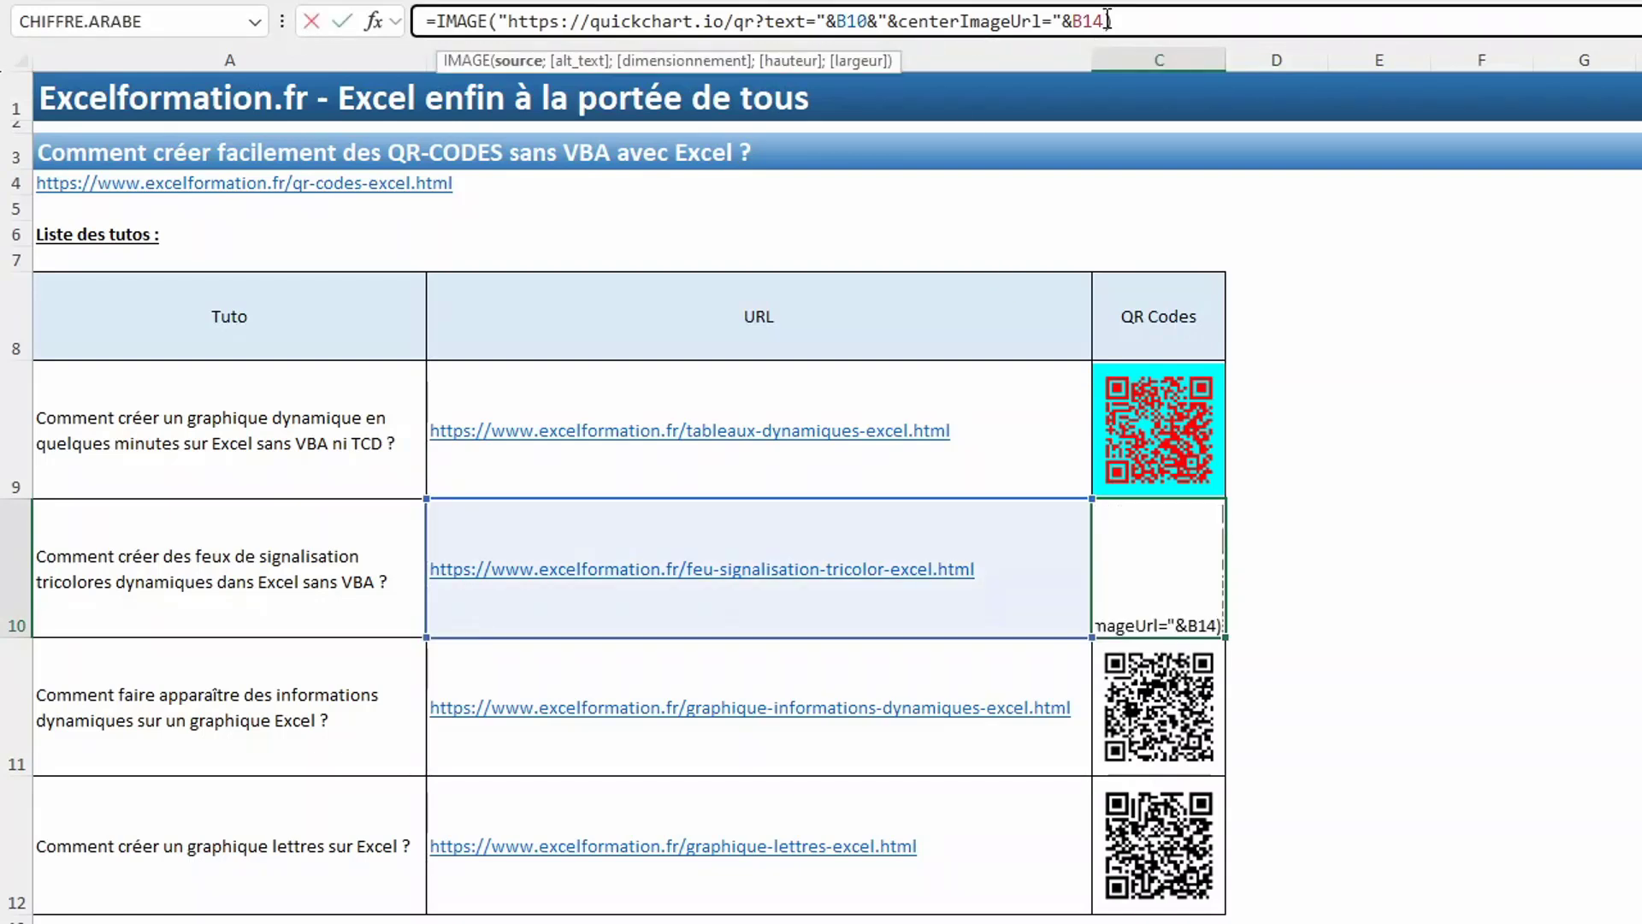
pyautogui.write('&"&')
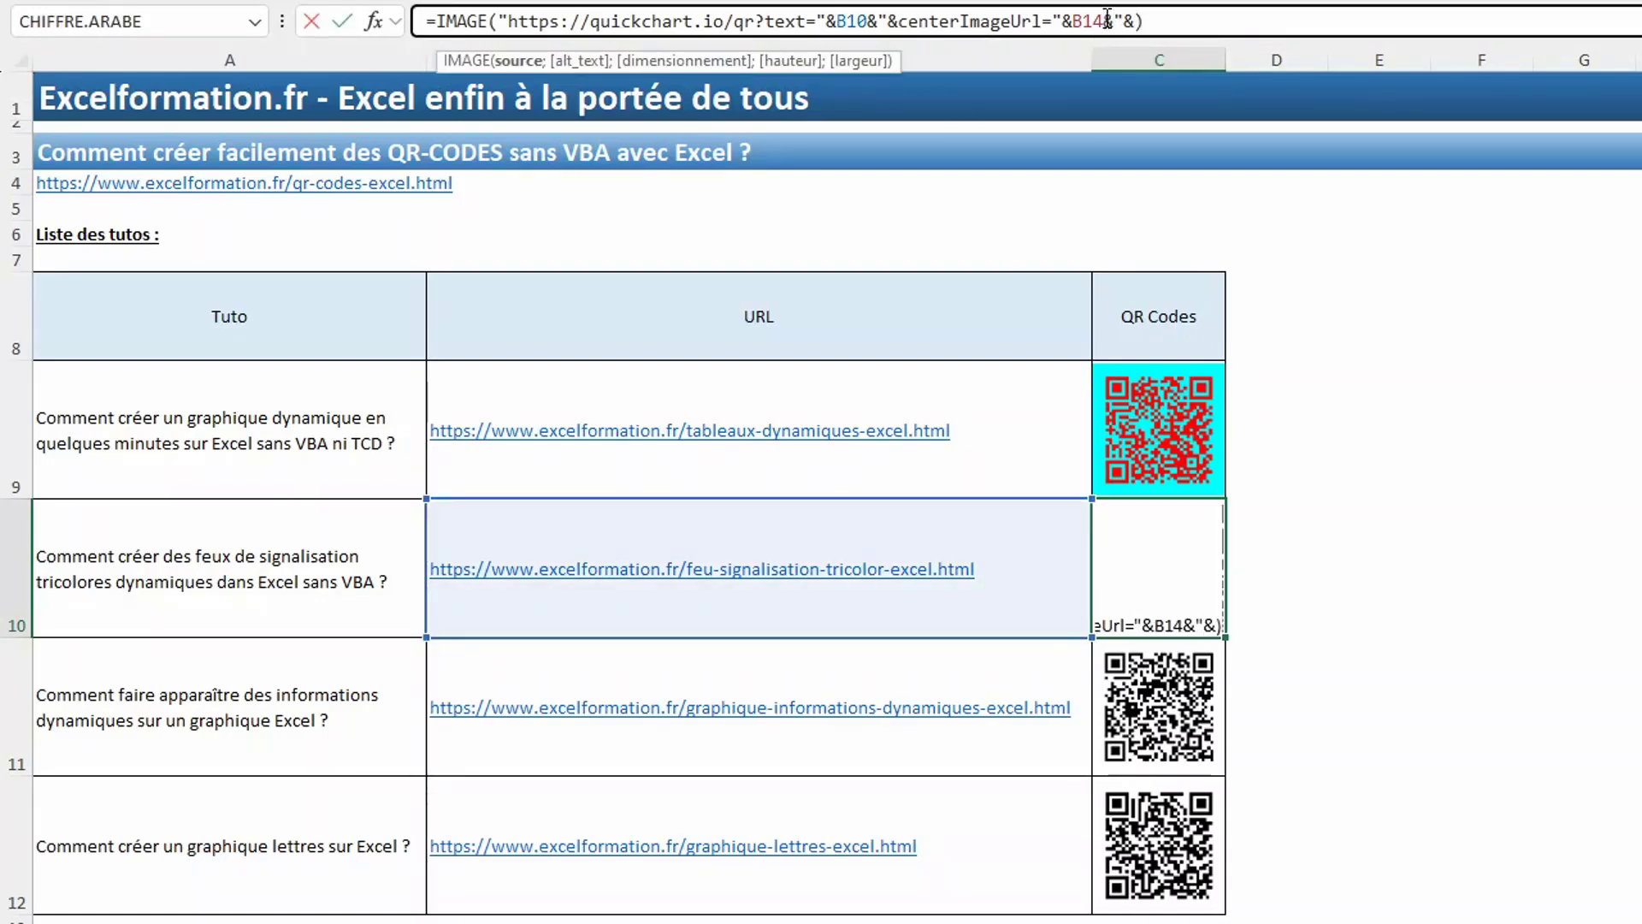
pyautogui.write('centerImage')
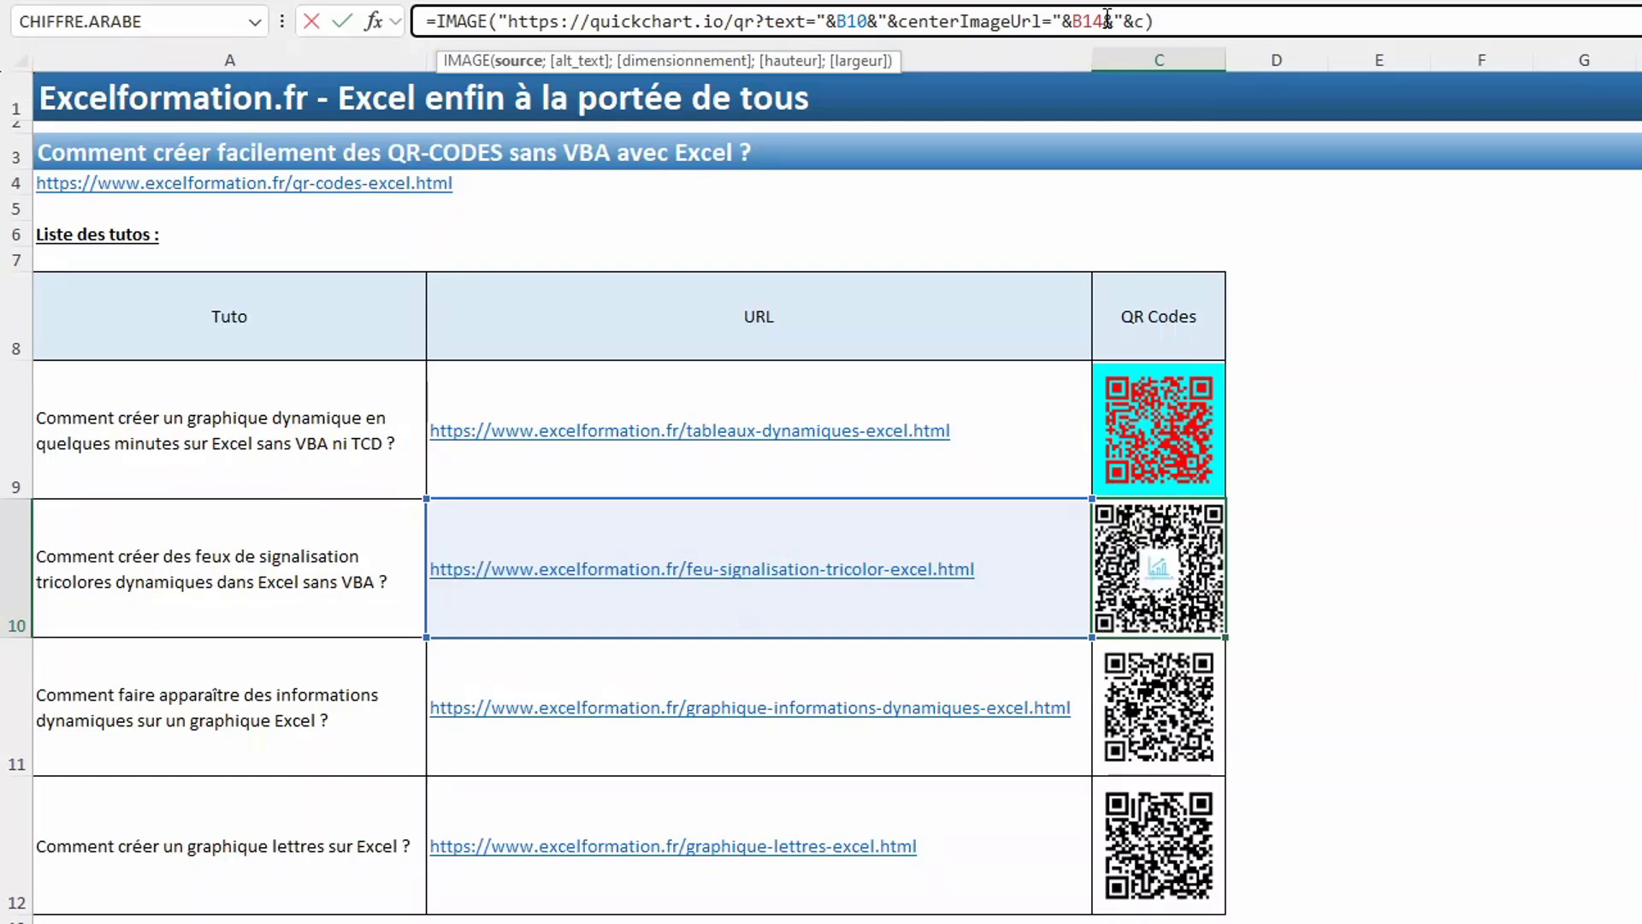
pyautogui.write('SizeRatio')
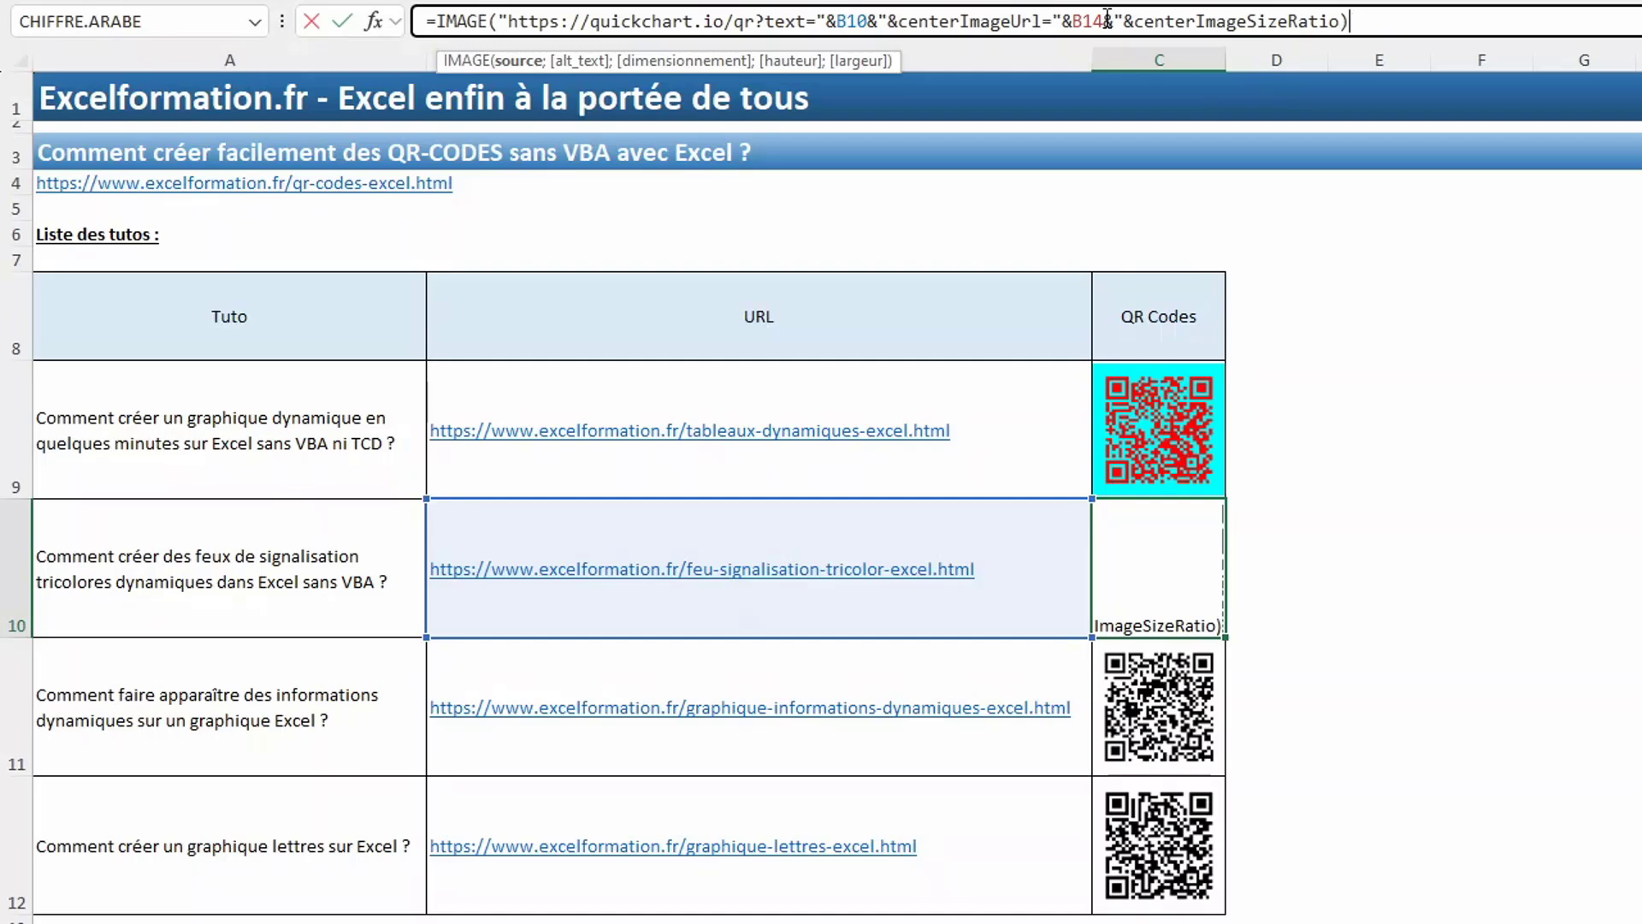
pyautogui.write('=')
pyautogui.write('0.5')
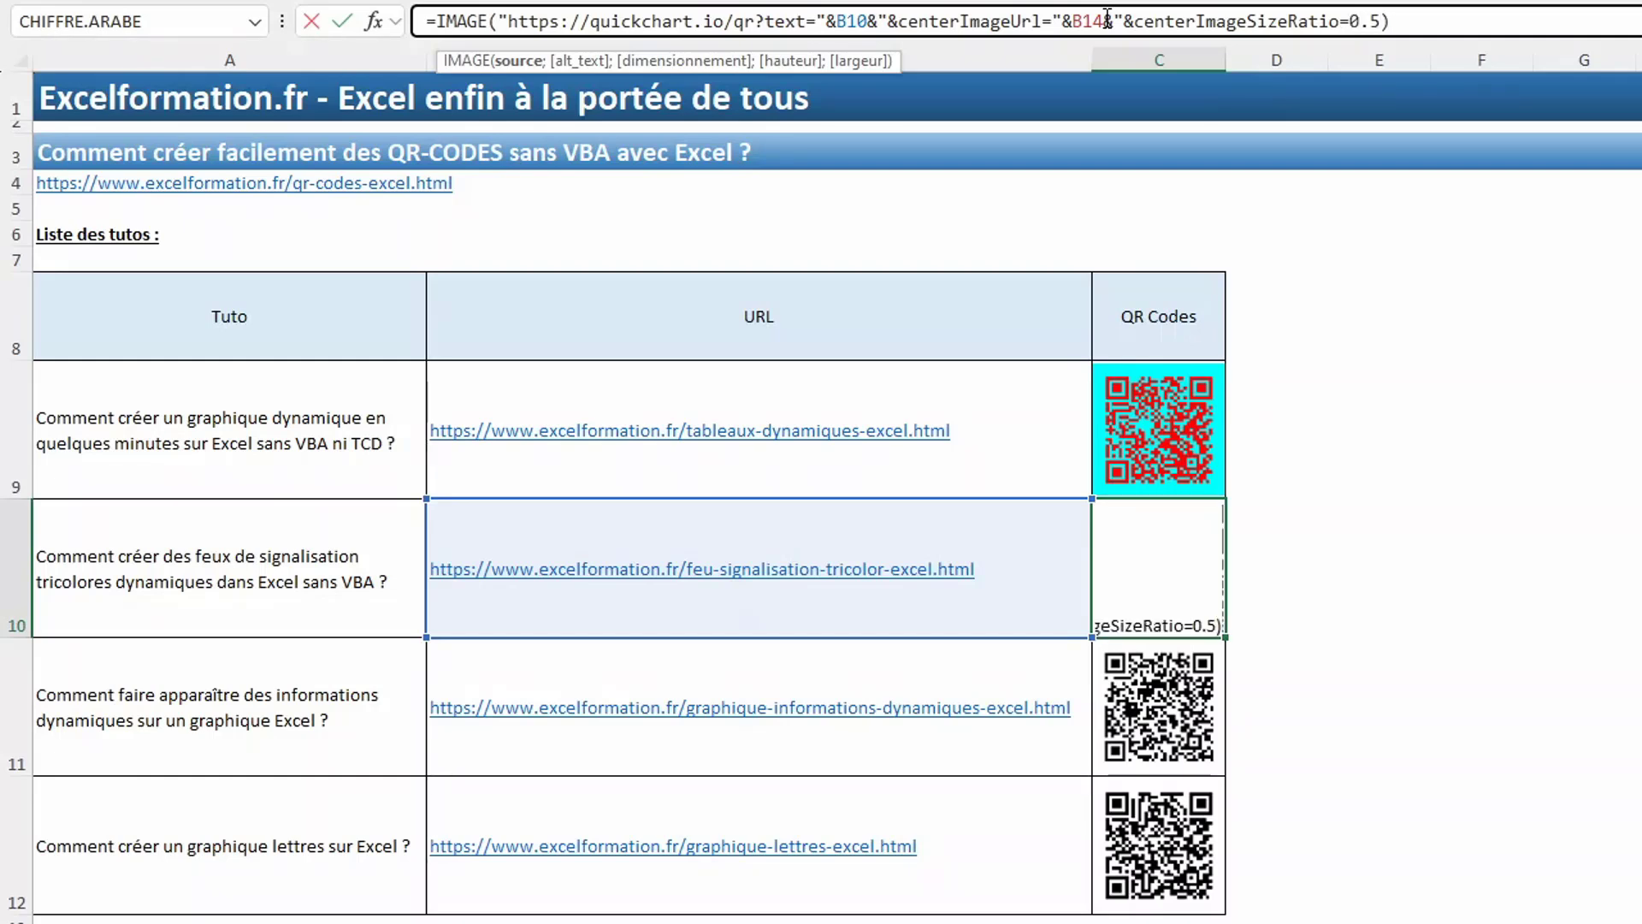
pyautogui.write('"')
pyautogui.press('Return')
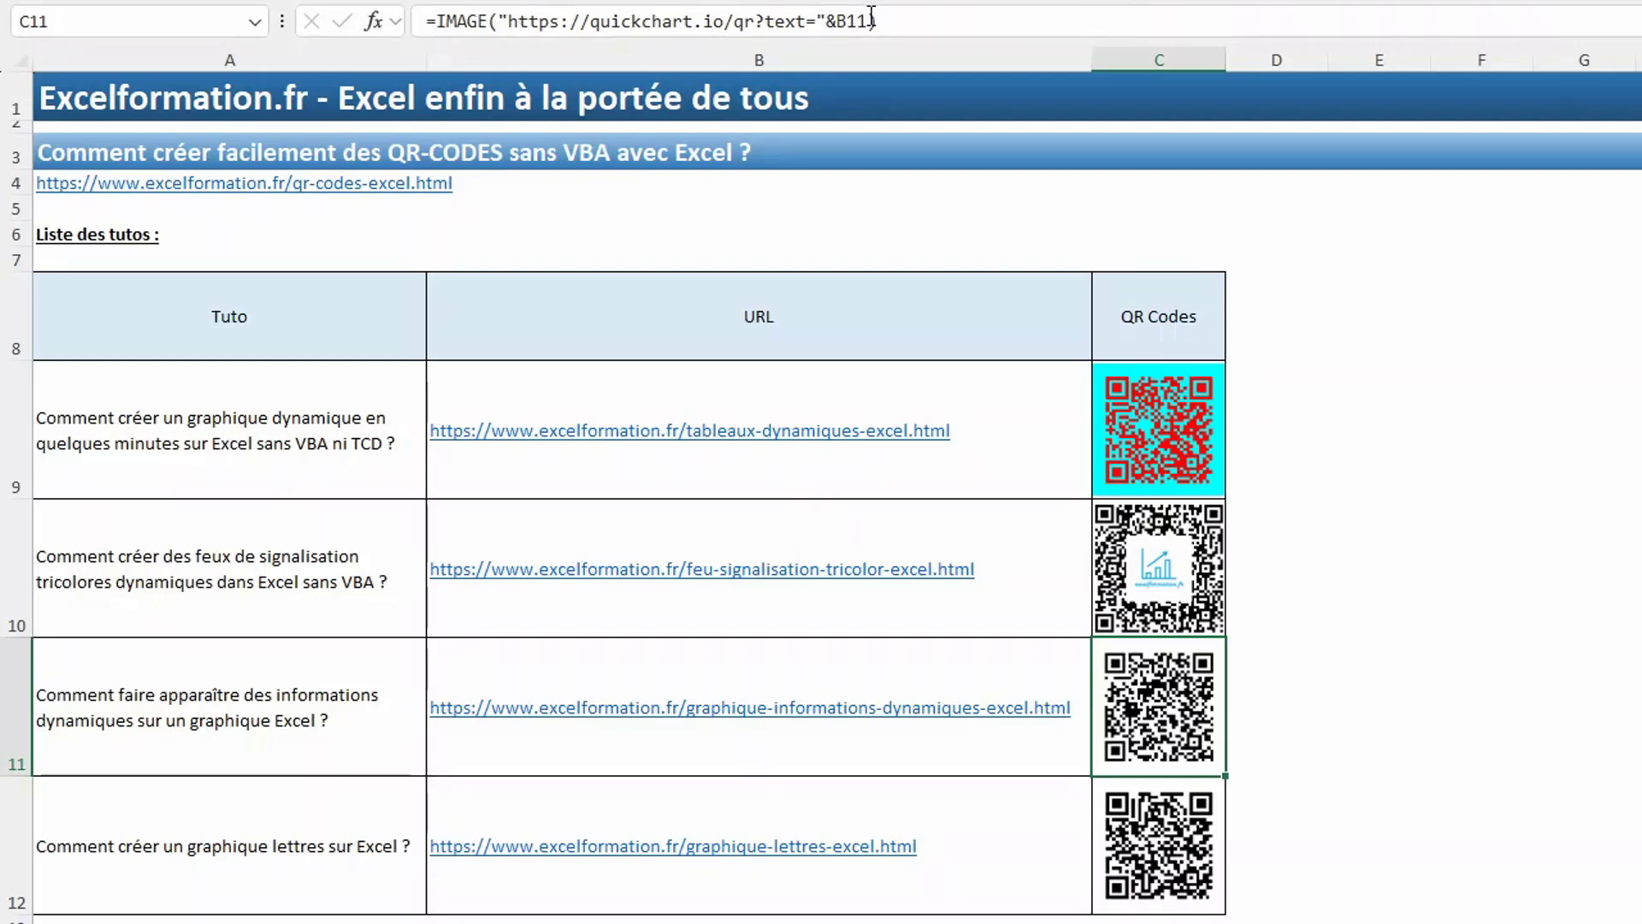
# - Add the caption excelformation.fr to C11's QR code by appending &"&caption=excelformation.fr" after B11 in its IMAGE formula
pyautogui.click(871, 21)
pyautogui.write('&"&cpation')
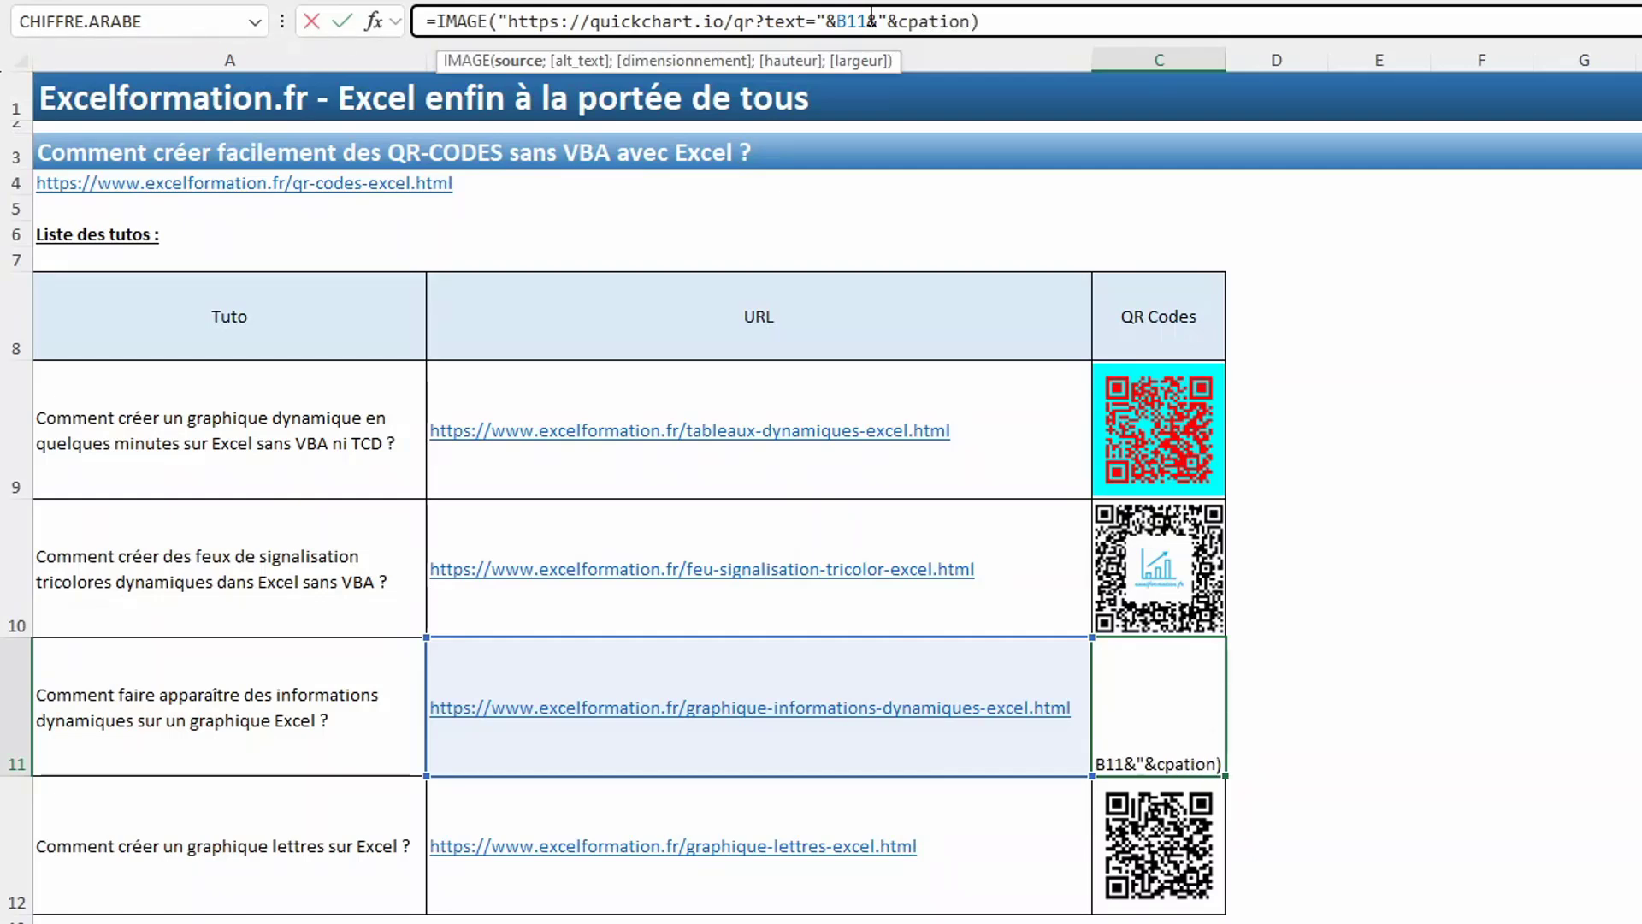
pyautogui.press('BackSpace')
pyautogui.press('BackSpace')
pyautogui.press('BackSpace')
pyautogui.press('BackSpace')
pyautogui.press('BackSpace')
pyautogui.press('BackSpace')
pyautogui.write('aption=e')
pyautogui.write('xcelformat')
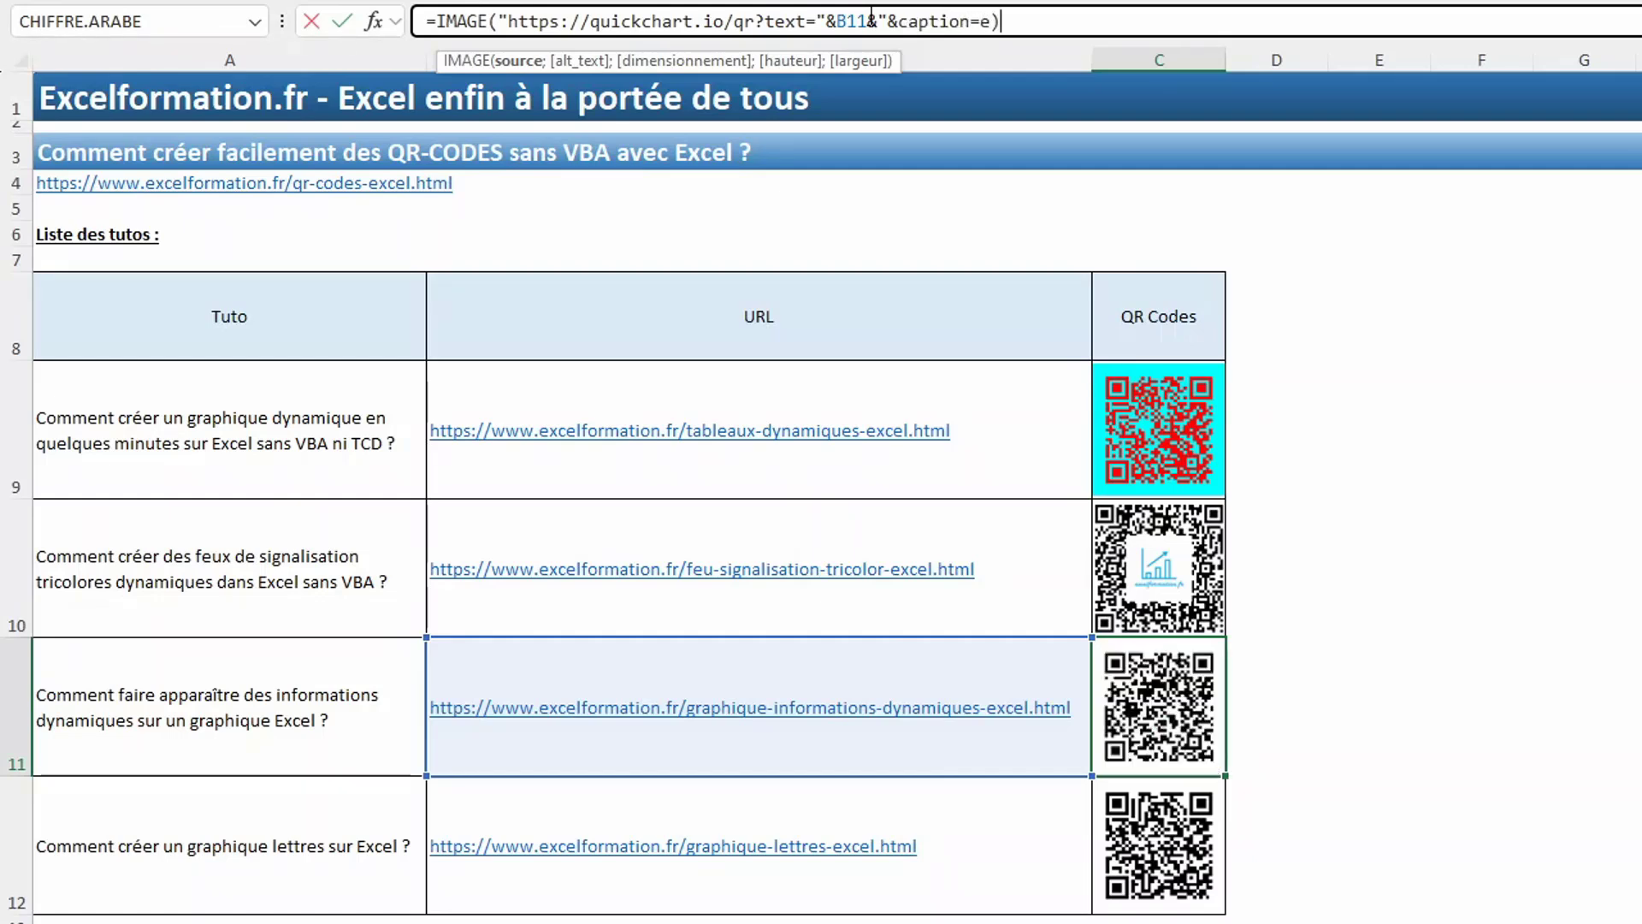
pyautogui.write('ion.fr"')
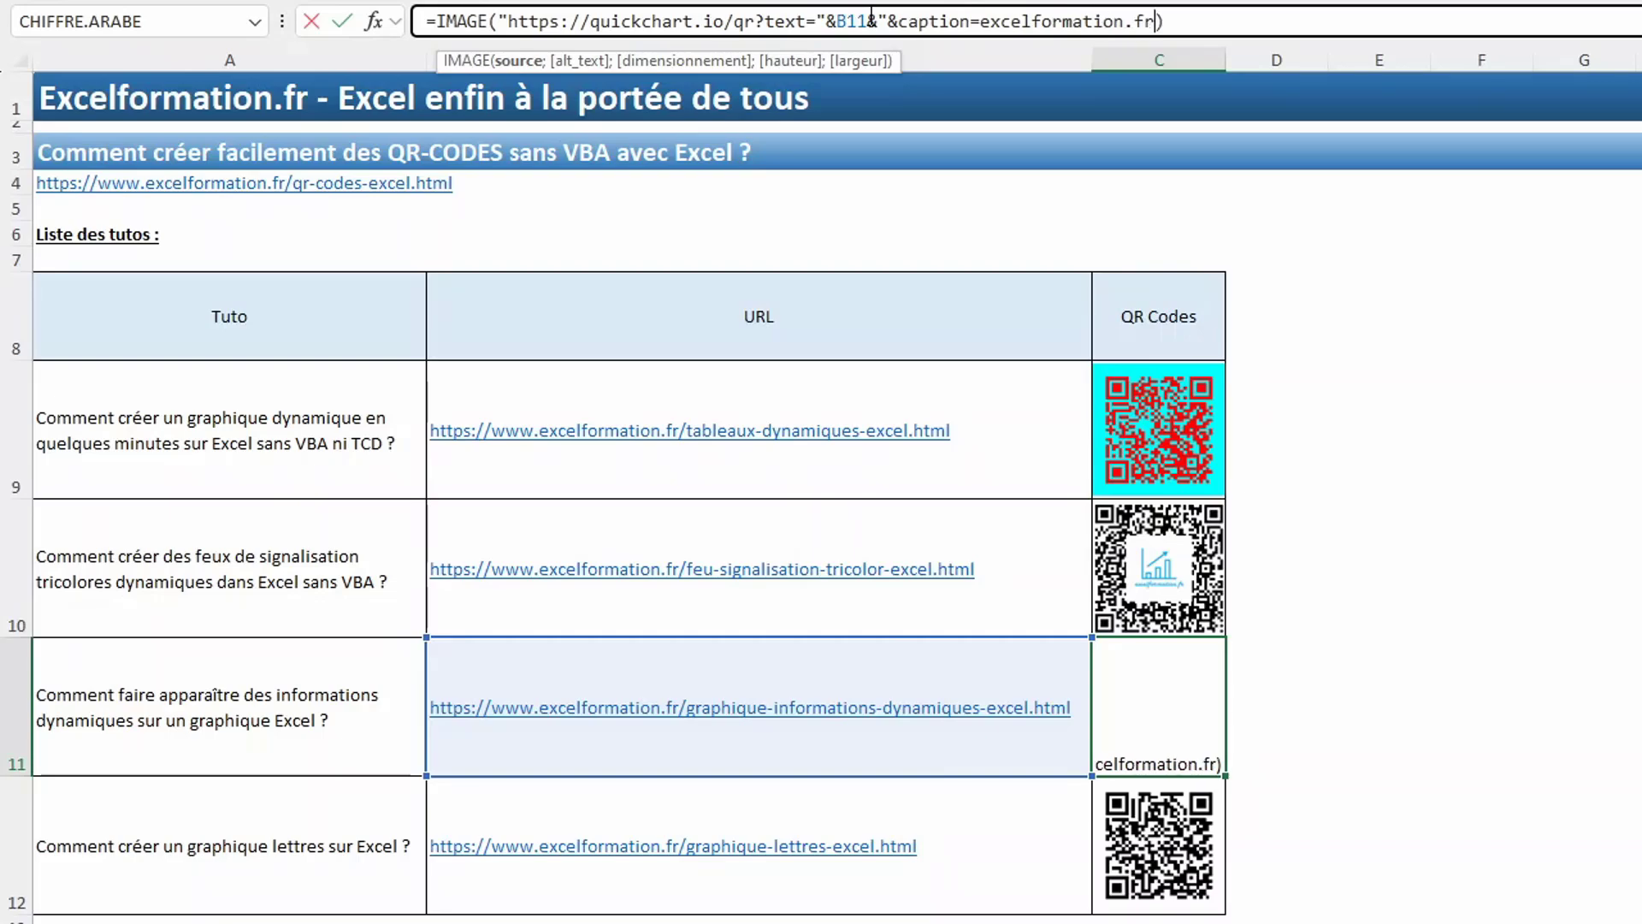
pyautogui.press('Return')
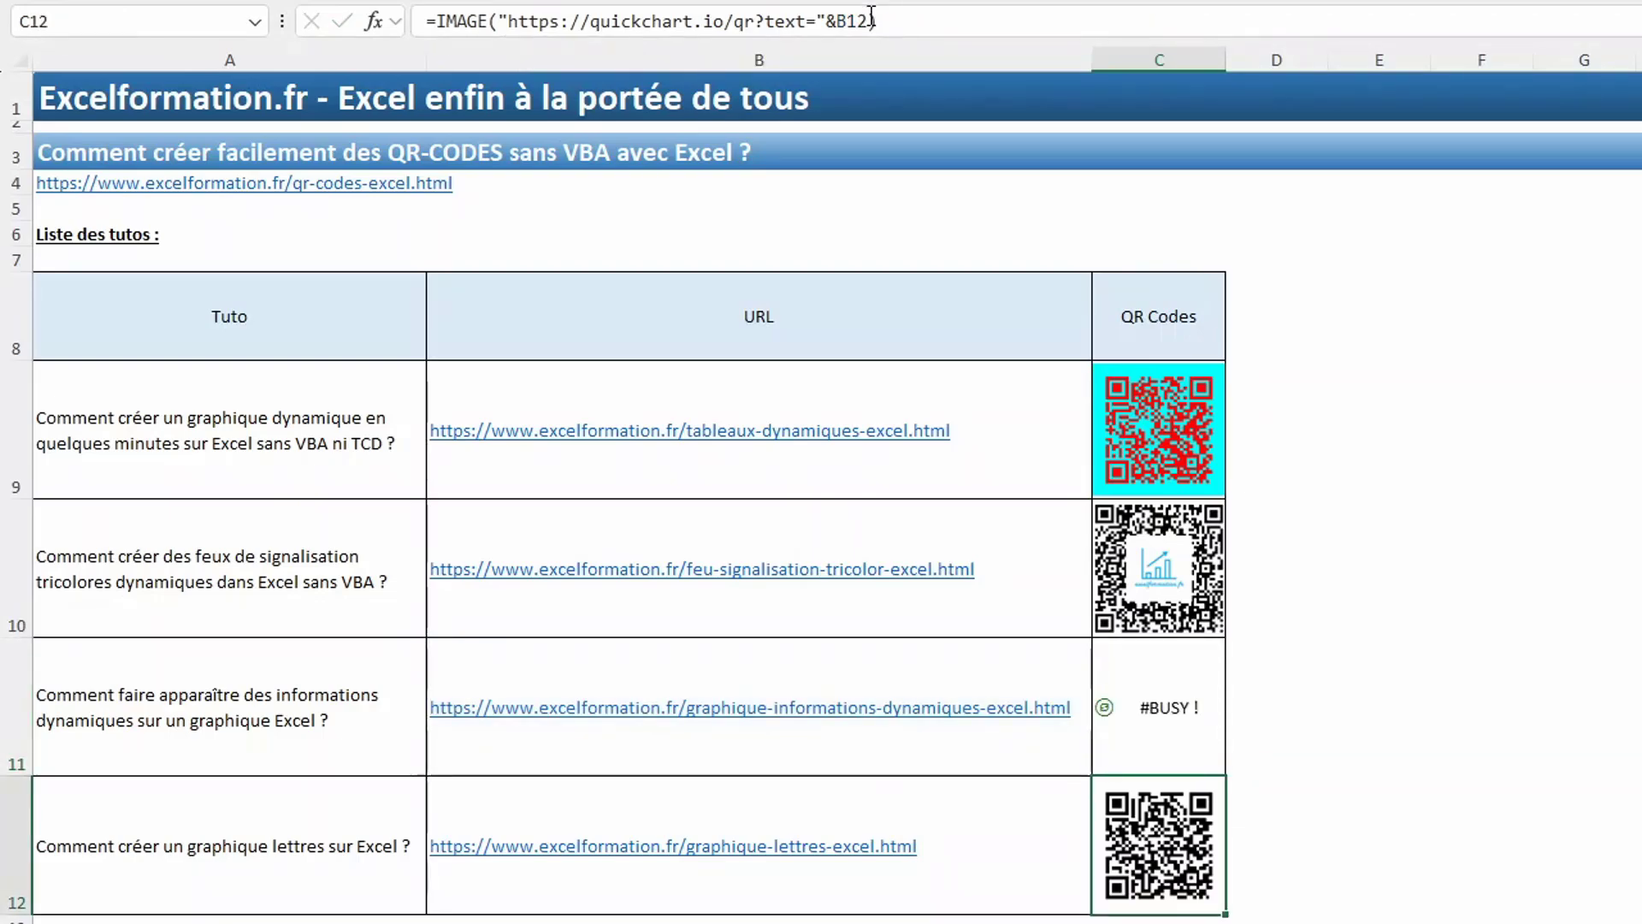